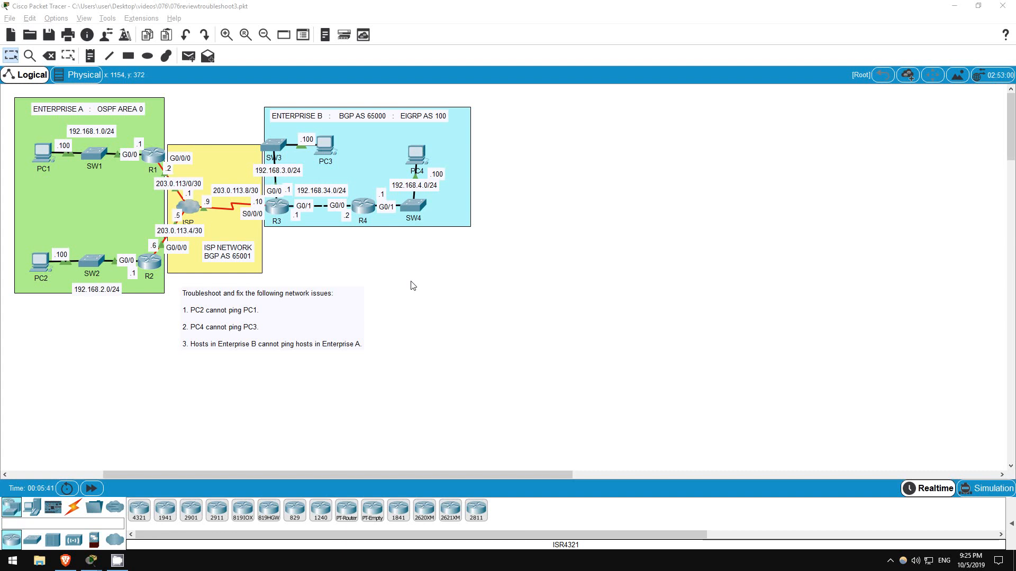
- Ping PC1 at 192.168.1.100 from PC2's command prompt to test connectivity within Enterprise A
click(40, 265)
click(40, 264)
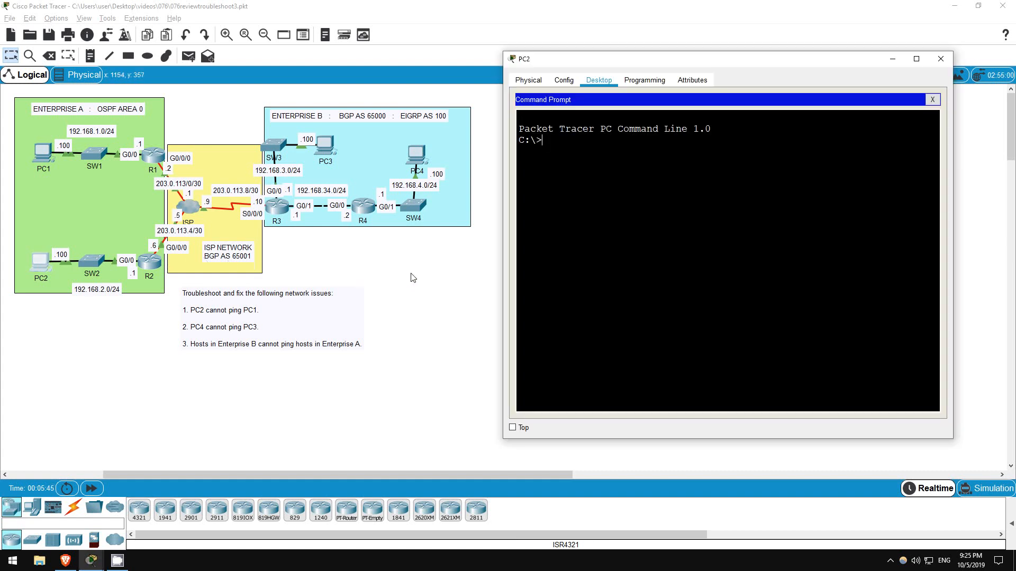
key(Return)
key(Return)
text(ping 192.168.1.100)
key(Return)
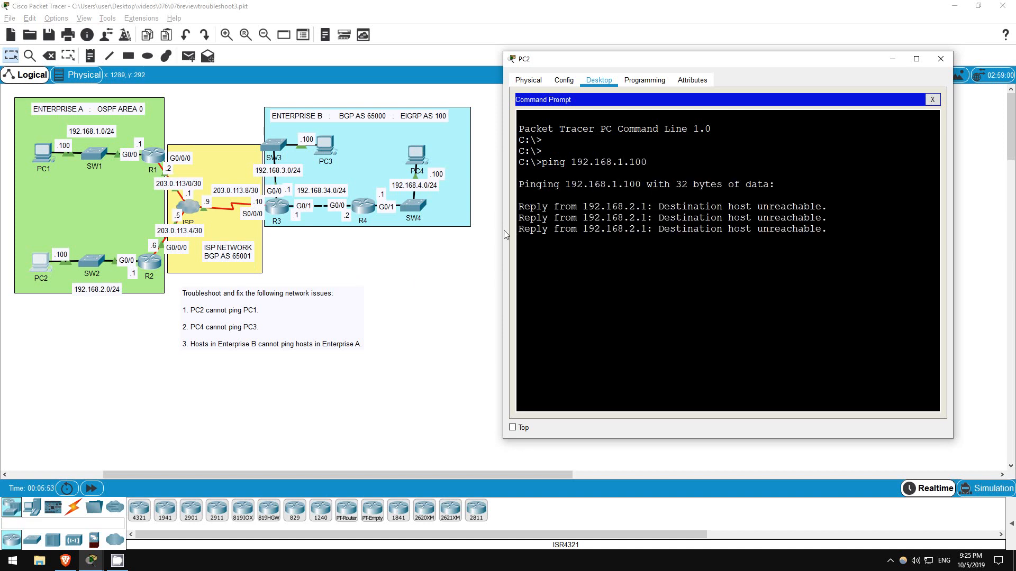
drag(518, 206, 840, 204)
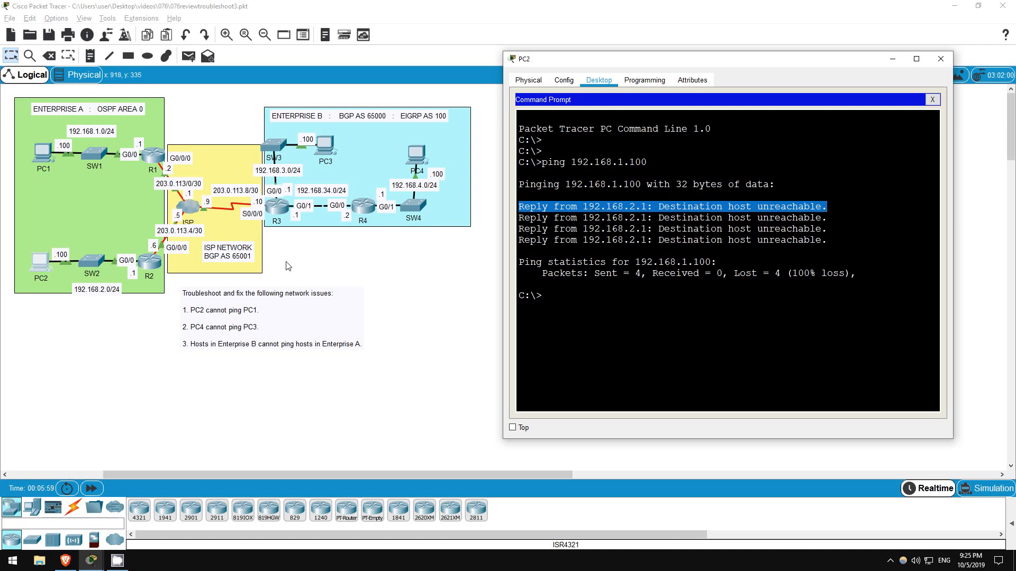
click(288, 265)
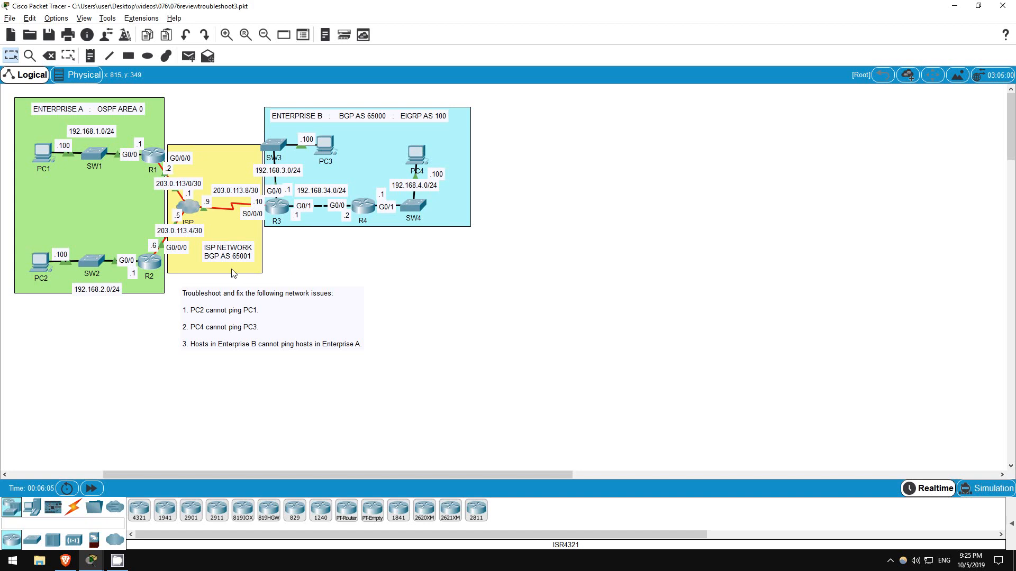
- Enter privileged mode on router R2 and display its IP routing table to examine the routes
click(150, 261)
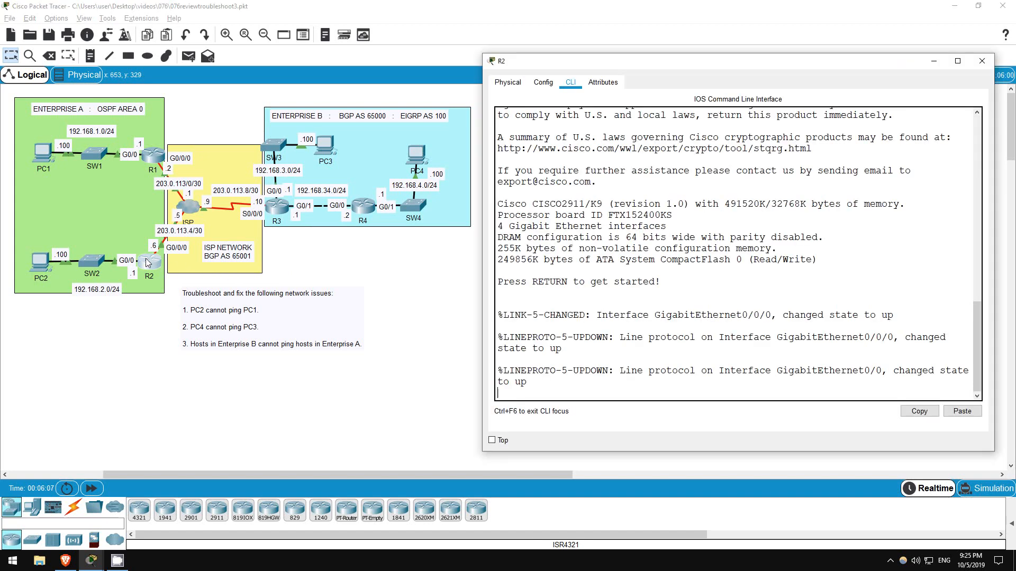
key(Return)
key(Return)
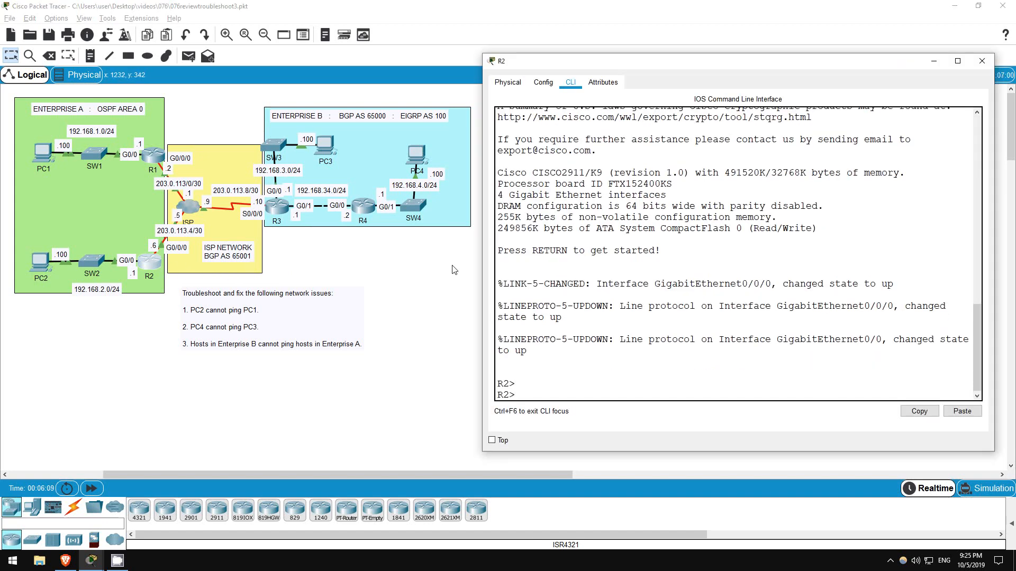
text(en)
key(Return)
text(sh ip route)
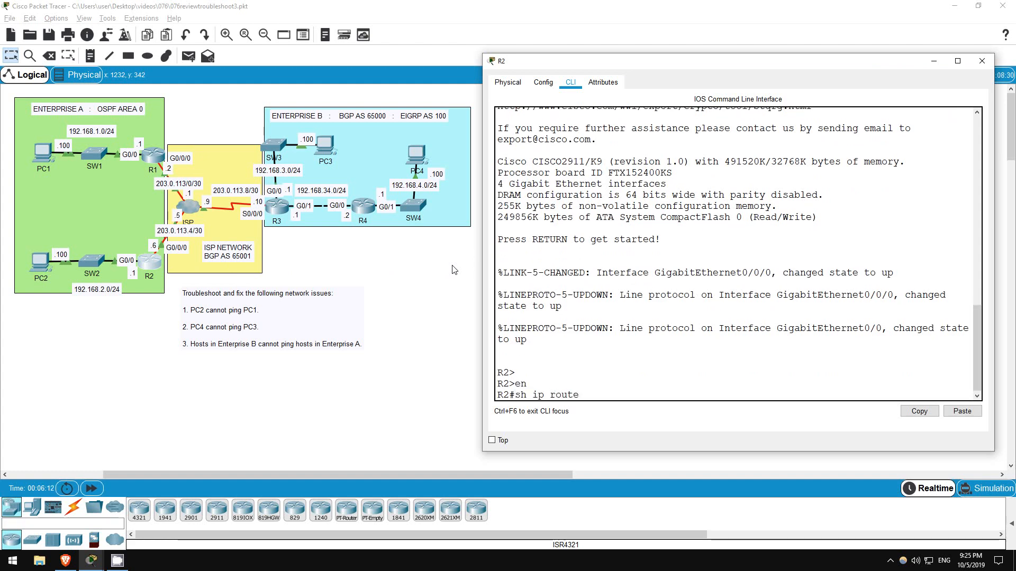
key(Return)
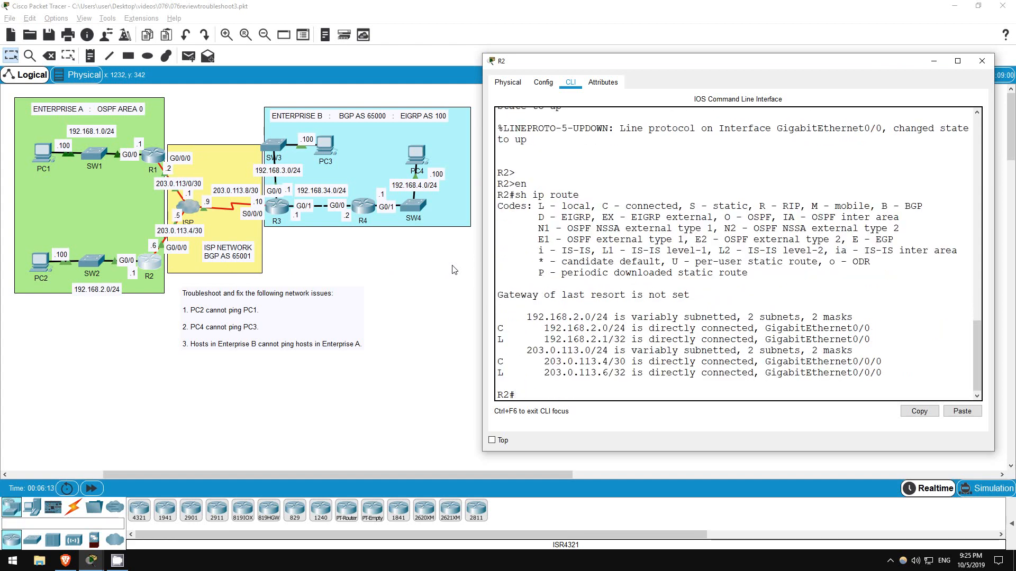
drag(497, 328, 906, 371)
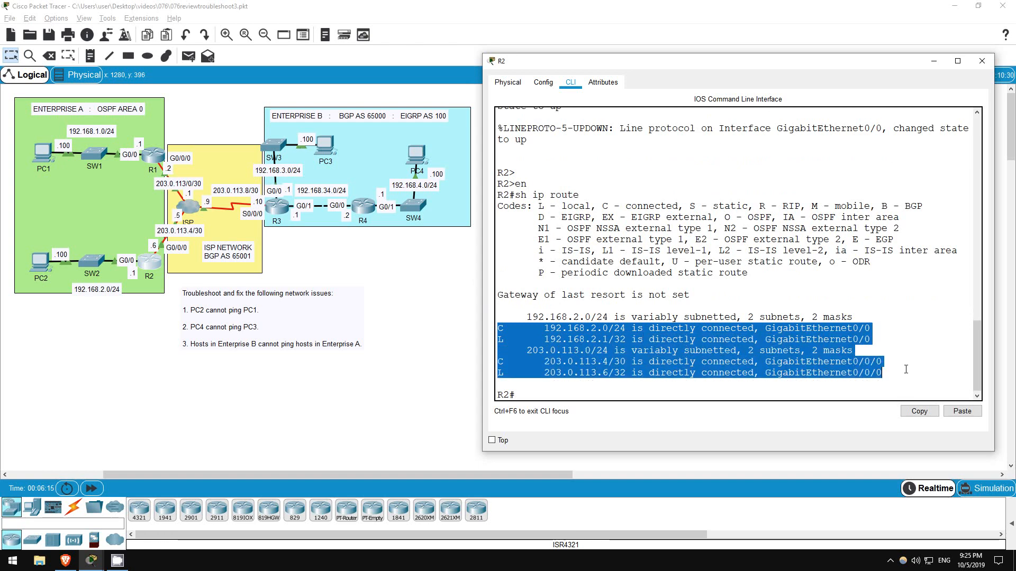
click(527, 391)
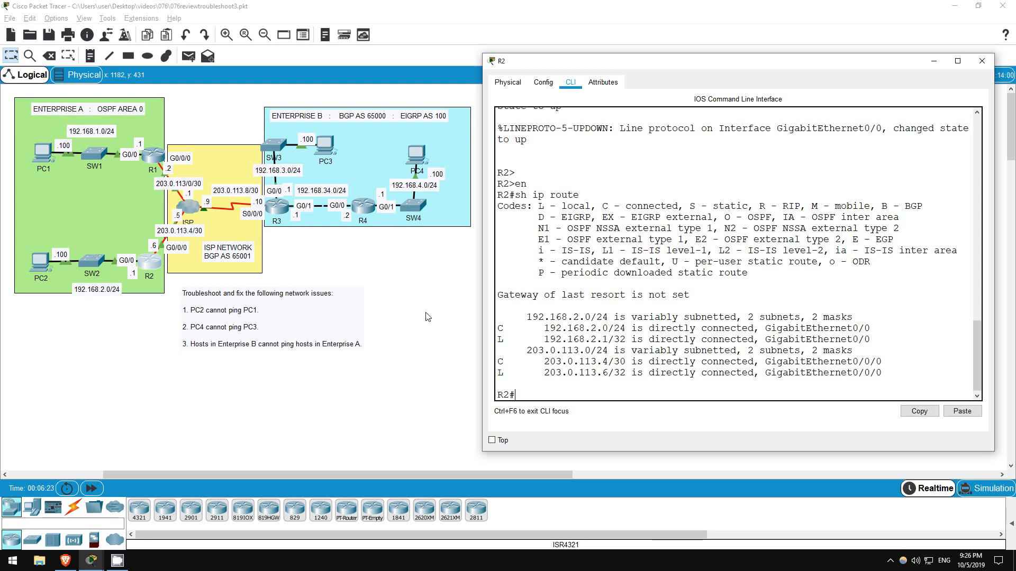
- Configure a default static route (0.0.0.0 0.0.0.0) on R2 out of interface g0/0/0
text(conf t)
key(Return)
text(ip rout)
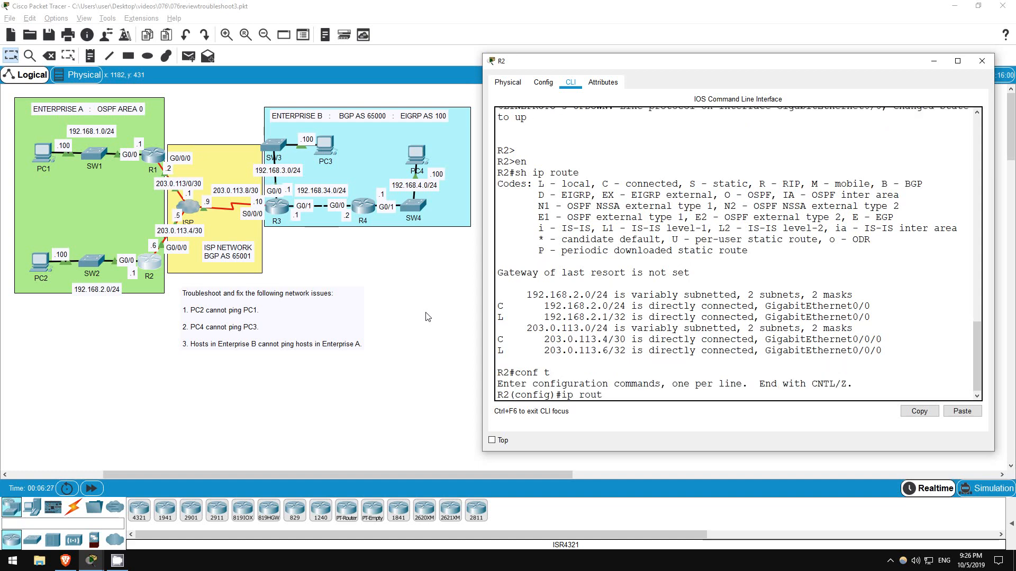
text(e 0.0.0.0 0.0.0.)
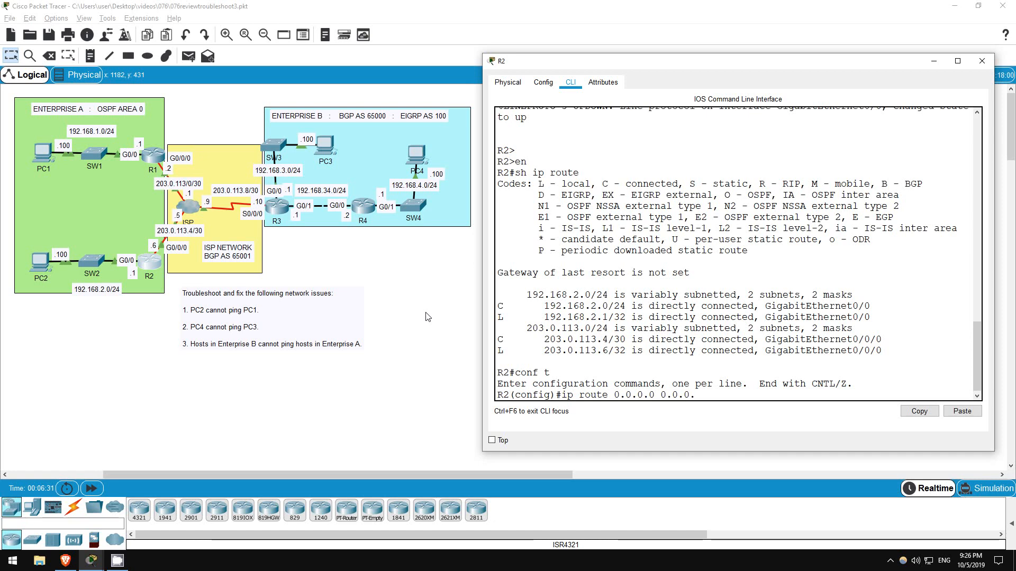
text(0 g0/0/0)
key(Return)
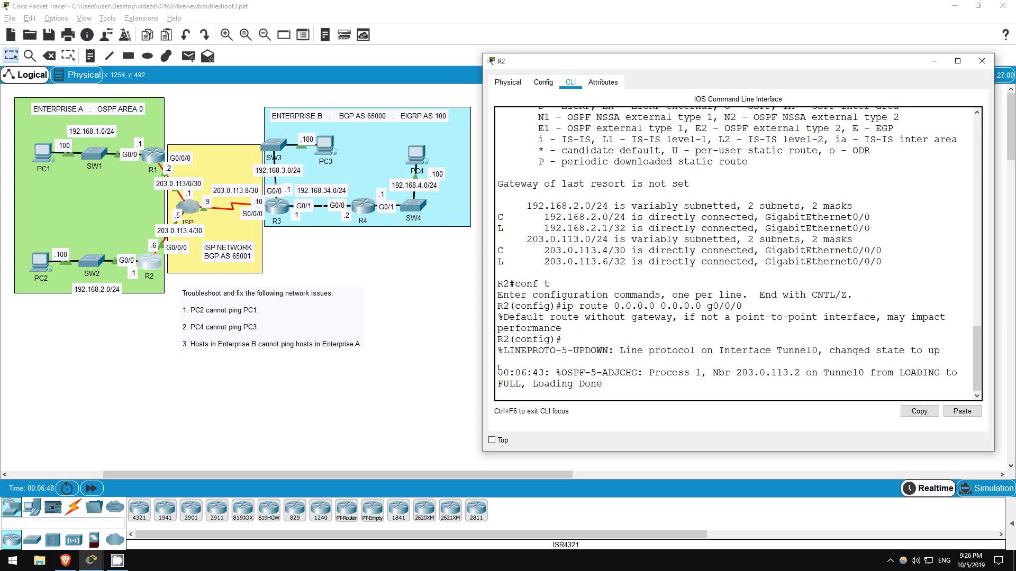
drag(497, 372, 605, 385)
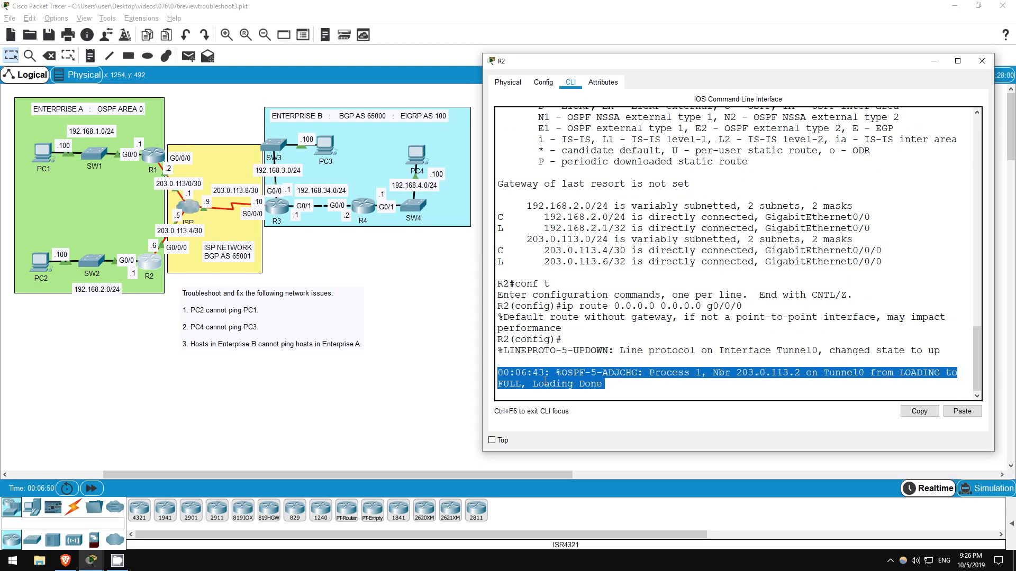
- Repeat the ping from PC2 to PC1 at 192.168.1.100 and check the replies
click(39, 263)
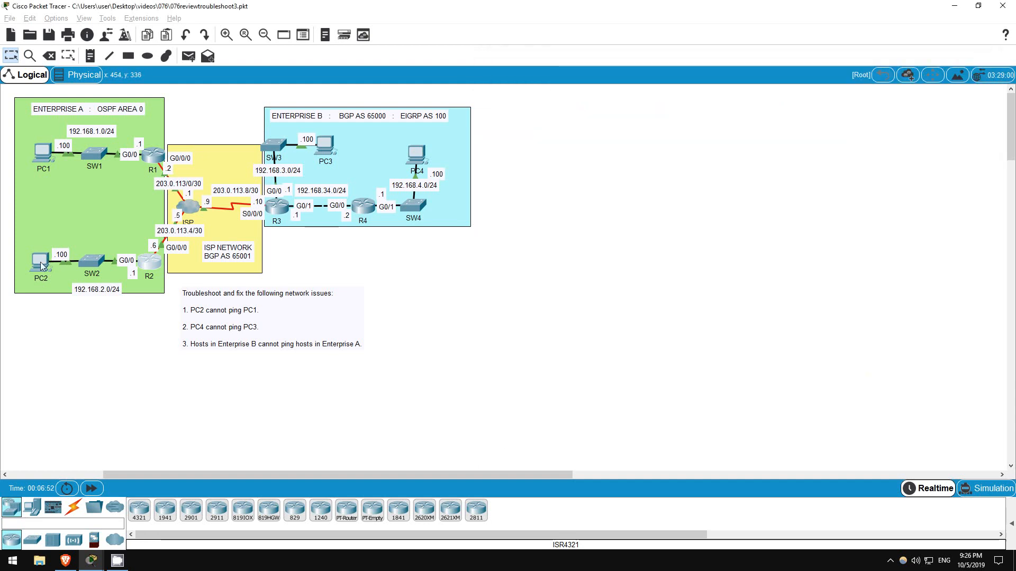
click(628, 304)
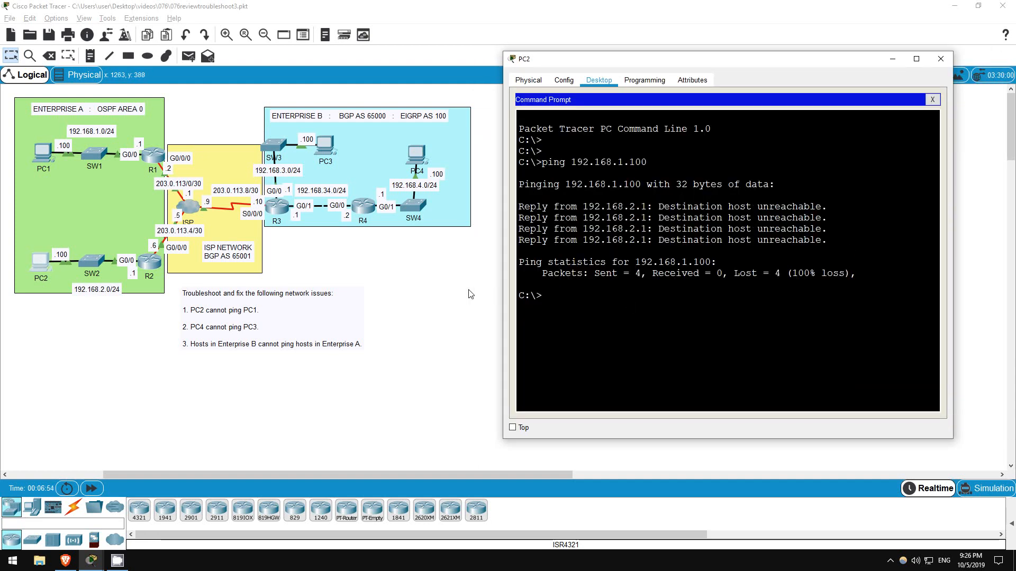
key(Up)
key(Return)
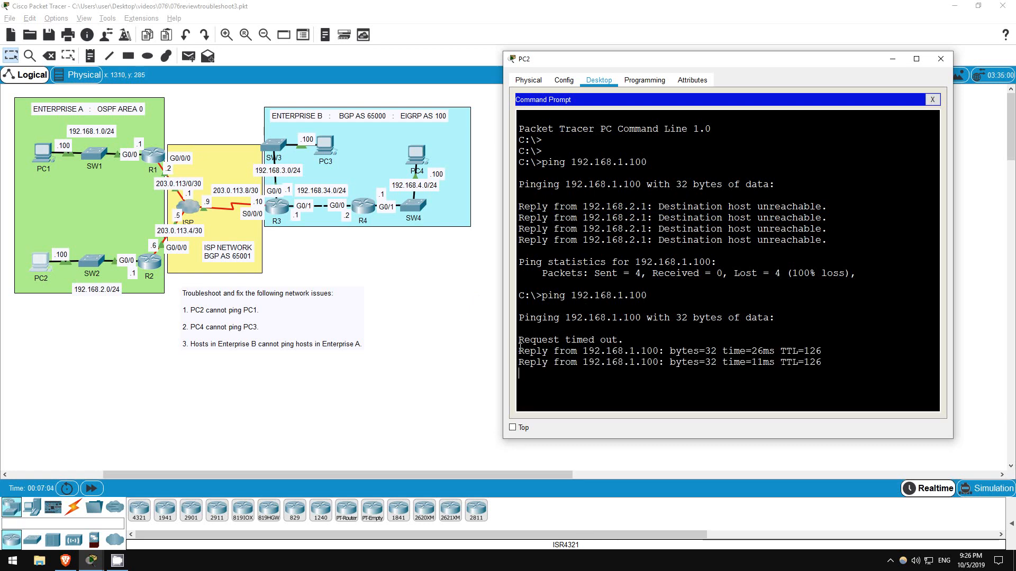
drag(518, 304, 822, 328)
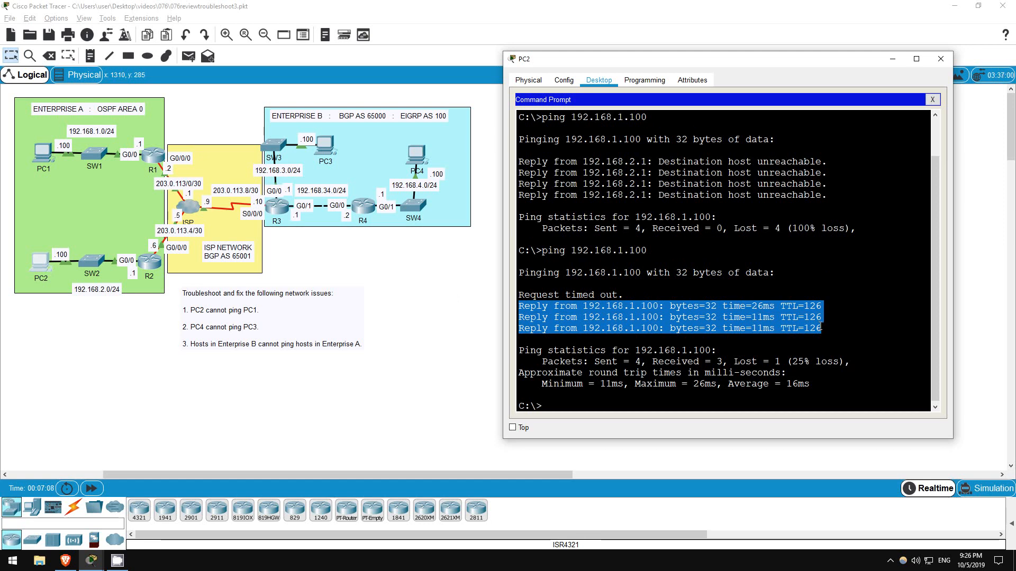
click(820, 328)
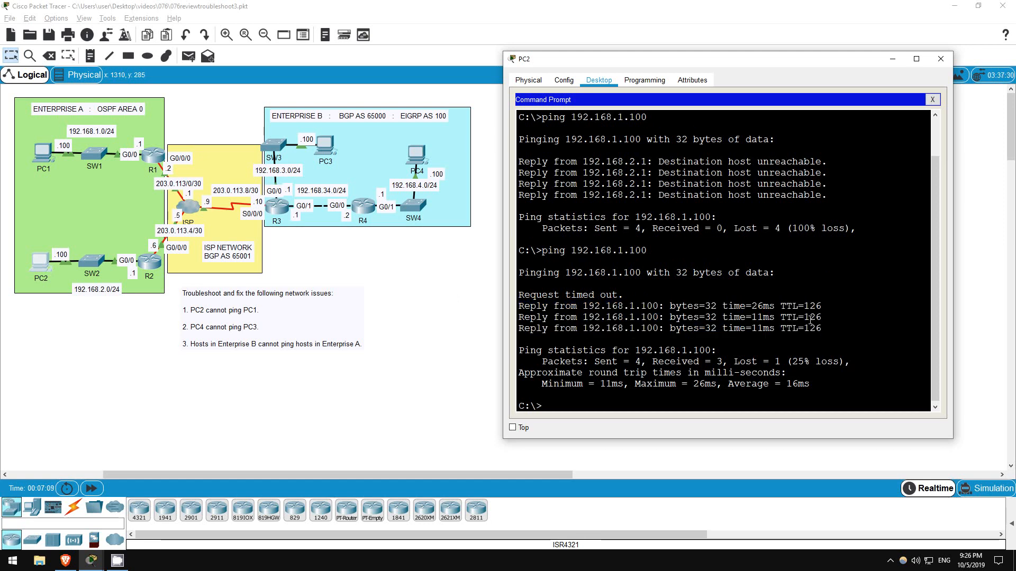
click(434, 266)
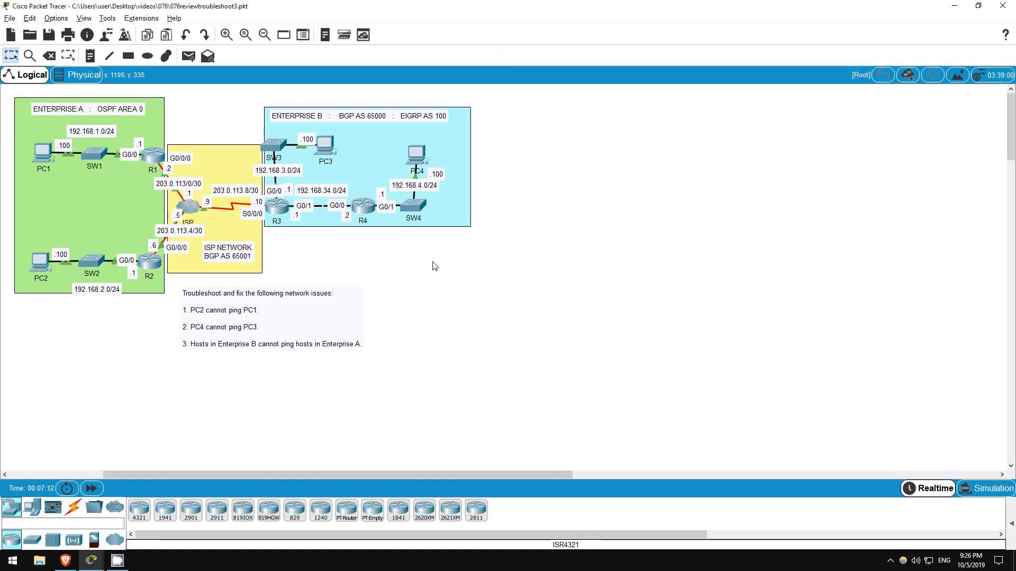
- Ping PC3 at 192.168.3.100 from PC4's command prompt to test connectivity within Enterprise B
click(417, 155)
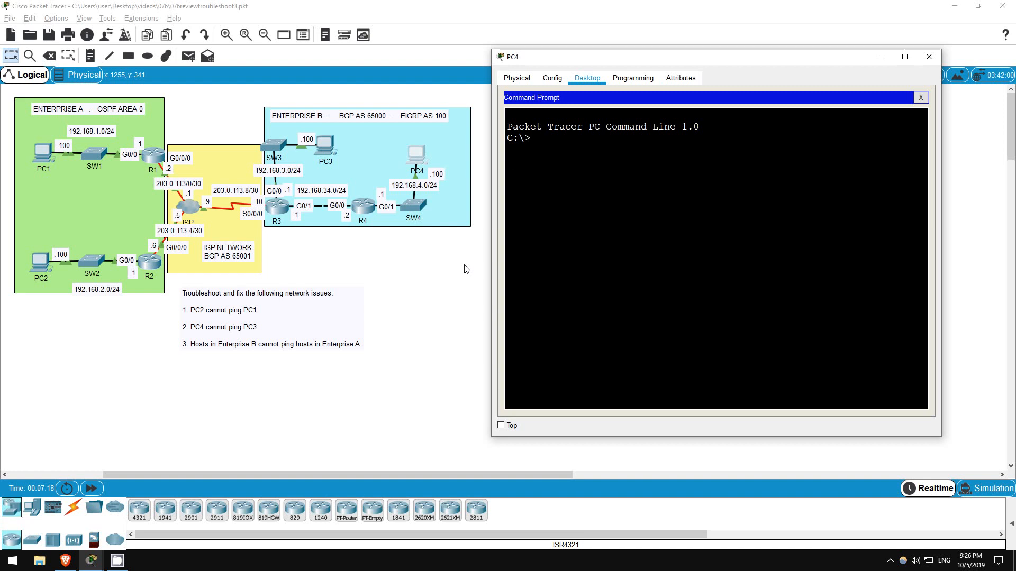
text(ping 192.168.3.100)
key(Return)
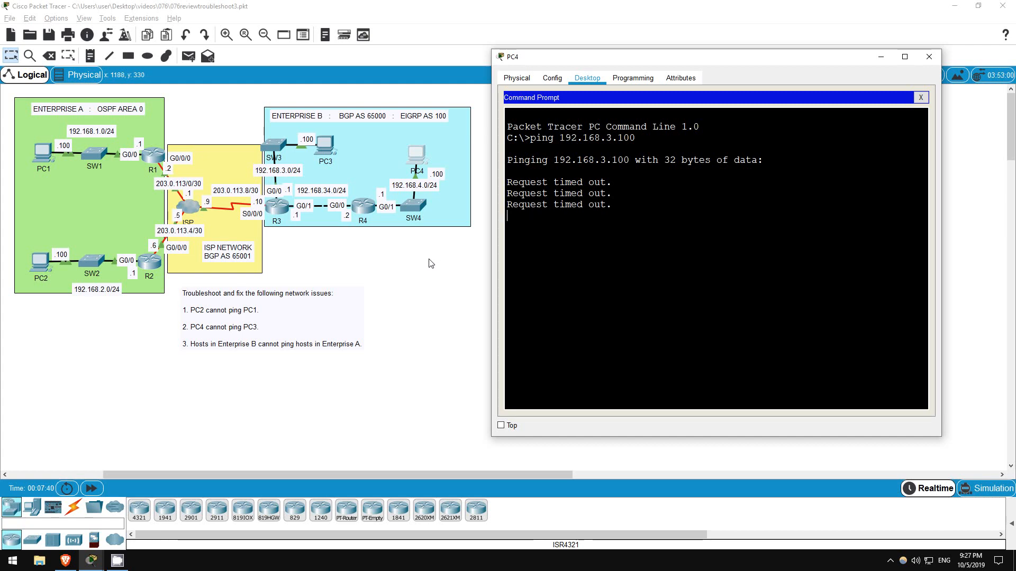
key(alt+F4)
- Enter privileged mode on router R4 and display its IP routing table, checking the default route
click(363, 206)
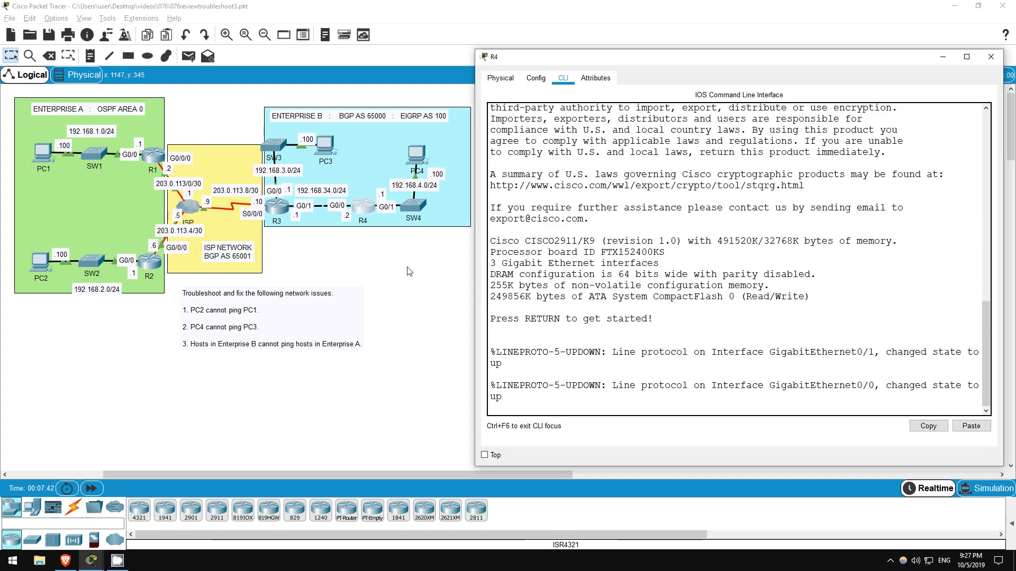
key(Return)
text(en)
key(Return)
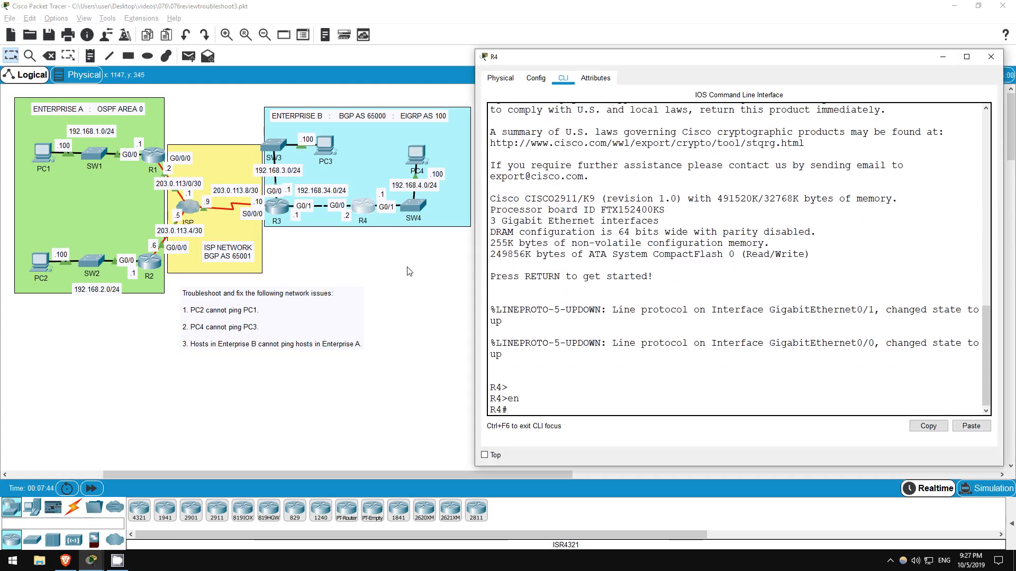
text(sh ip route)
key(Return)
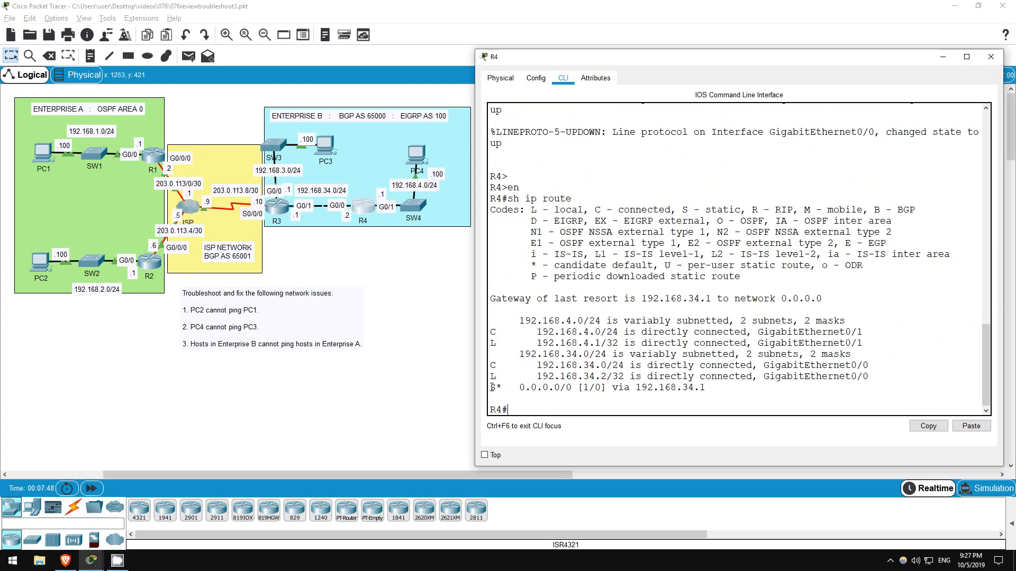
drag(490, 388, 705, 387)
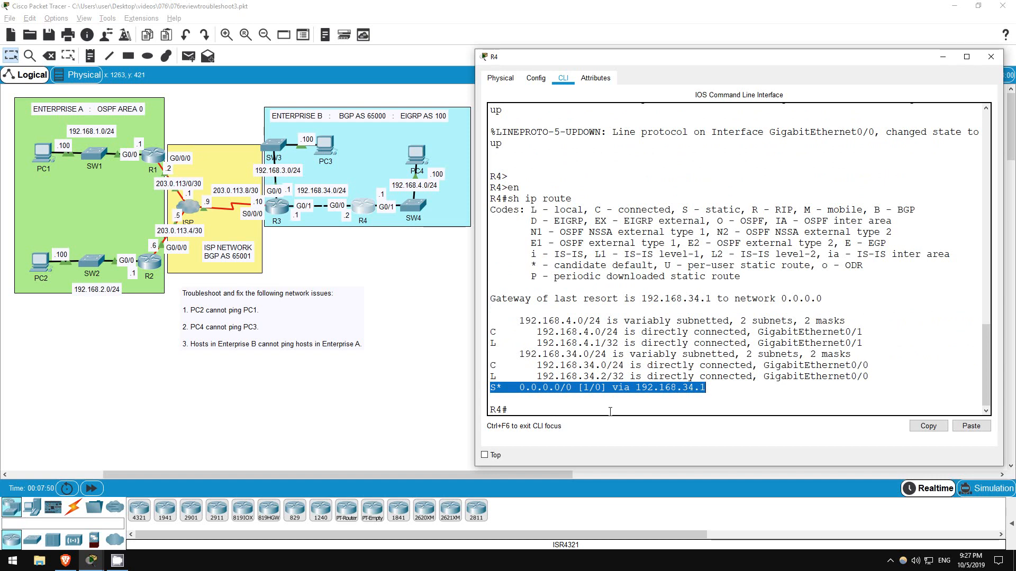
click(381, 254)
- Enter privileged mode on router R3 and display its IP routing table to examine the connected routes
click(289, 207)
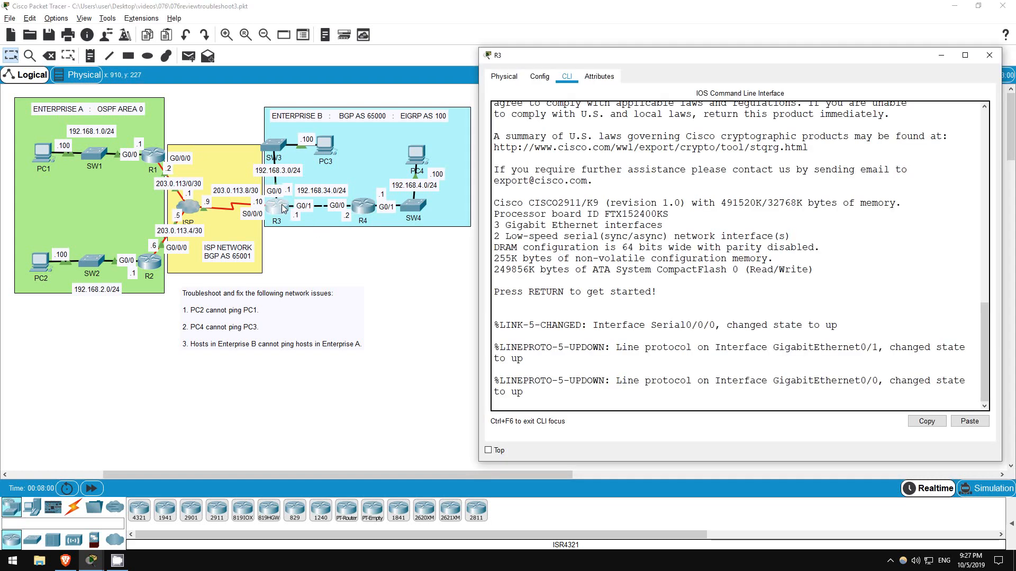
text(en)
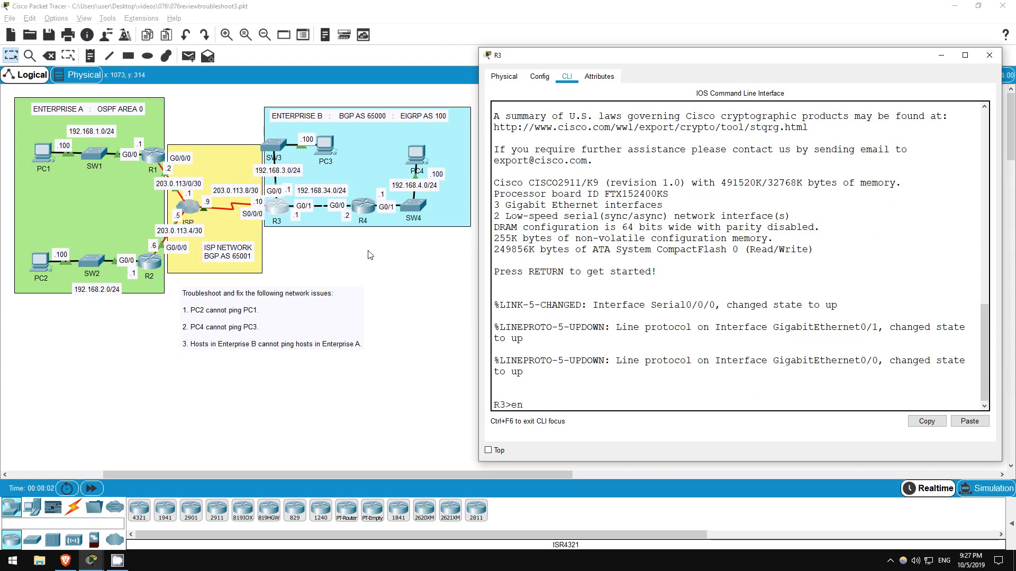
key(Return)
text(sh ip ro)
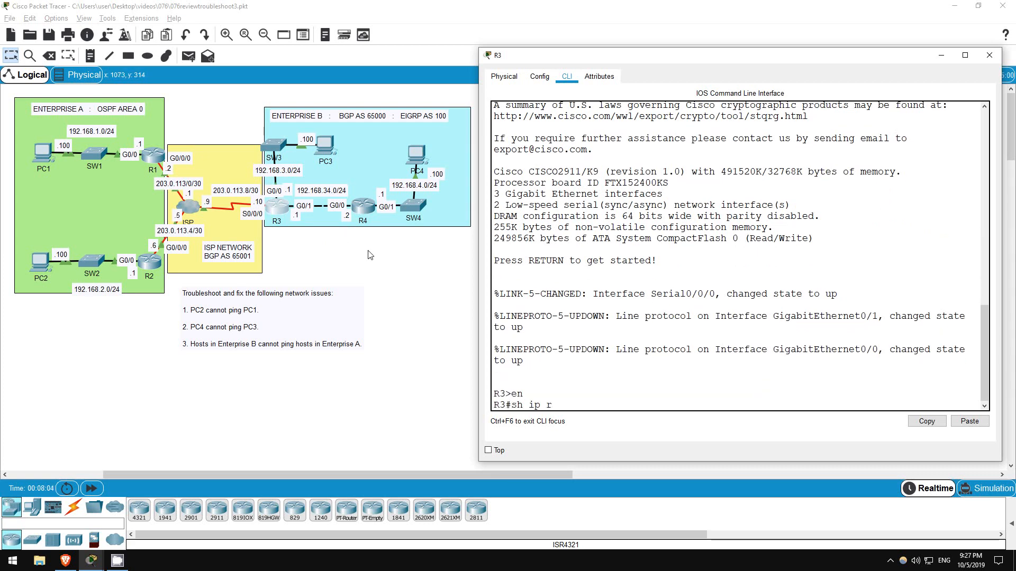
key(Return)
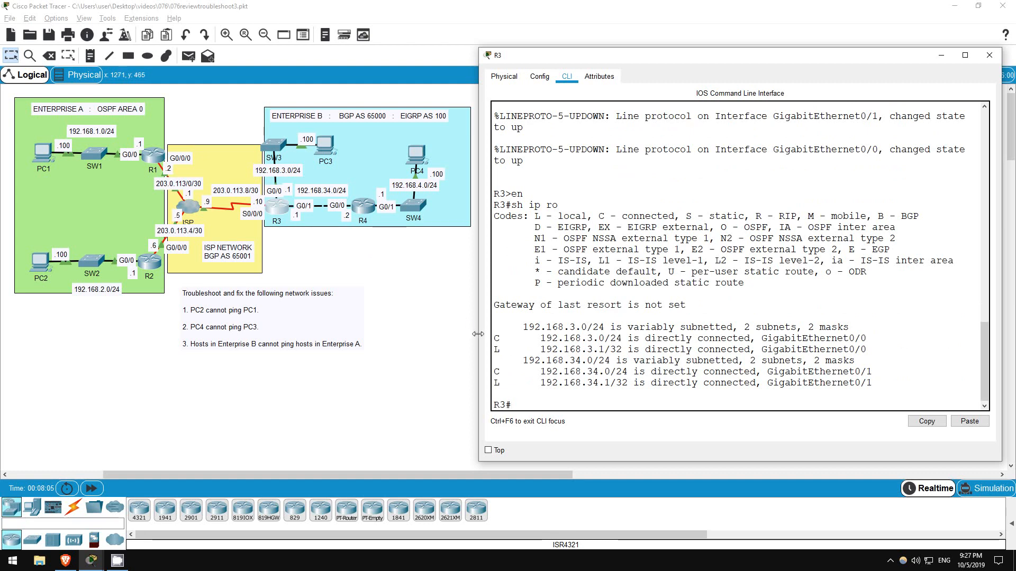
drag(496, 338, 570, 383)
click(516, 408)
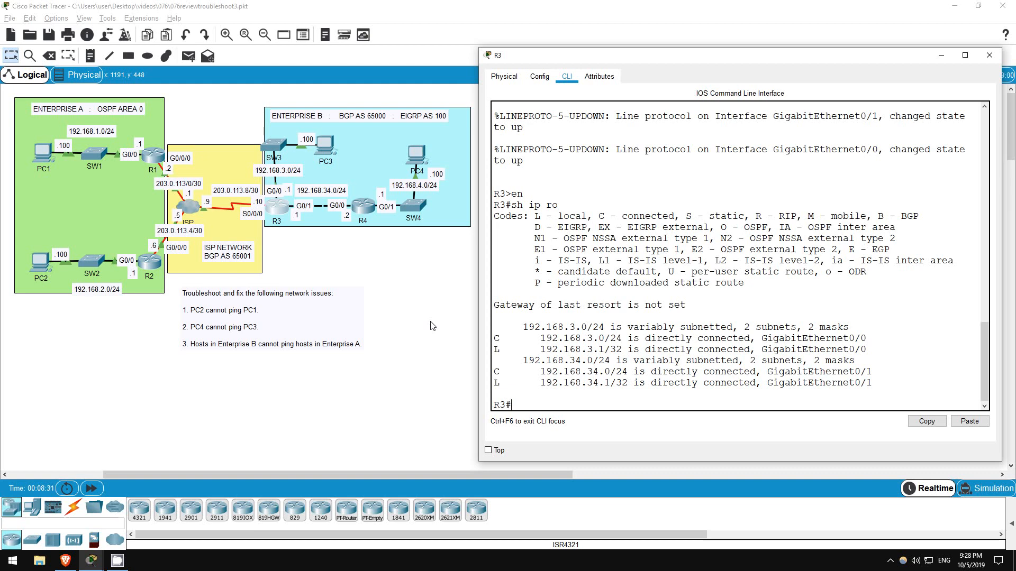
- Display R3's EIGRP neighbors, followed by its IP routing protocol settings through the end of the output
text(sh ip eigrp neigh)
key(Return)
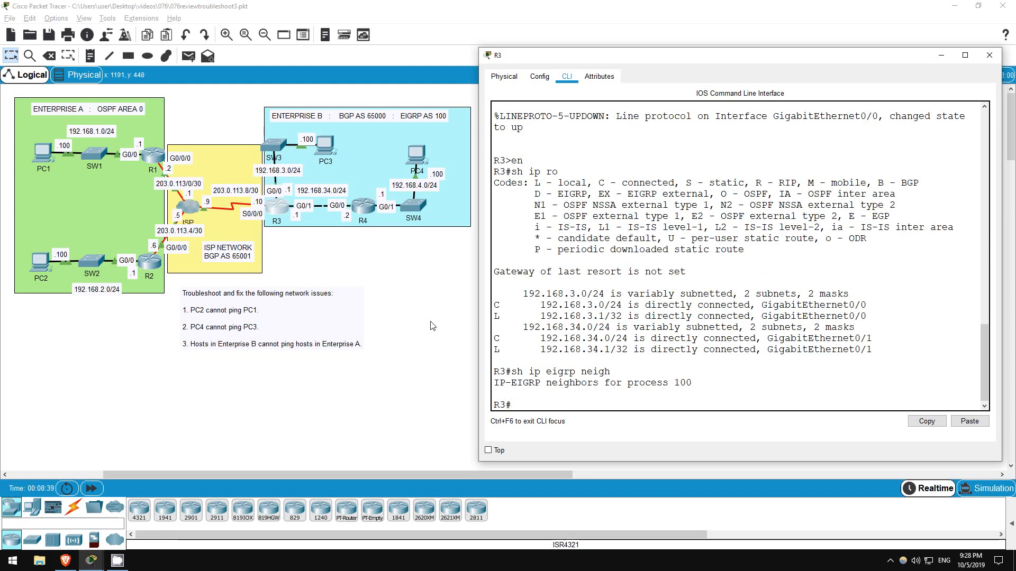
text(sh ip proto)
key(Return)
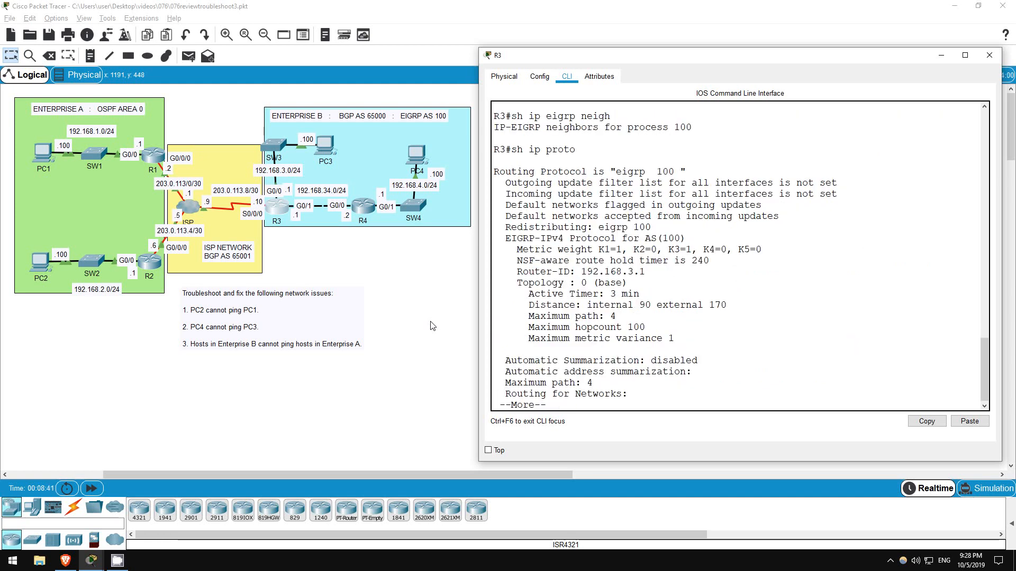
key(Return)
key(Return)
key(Return)
key(Return)
key(Return)
key(Return)
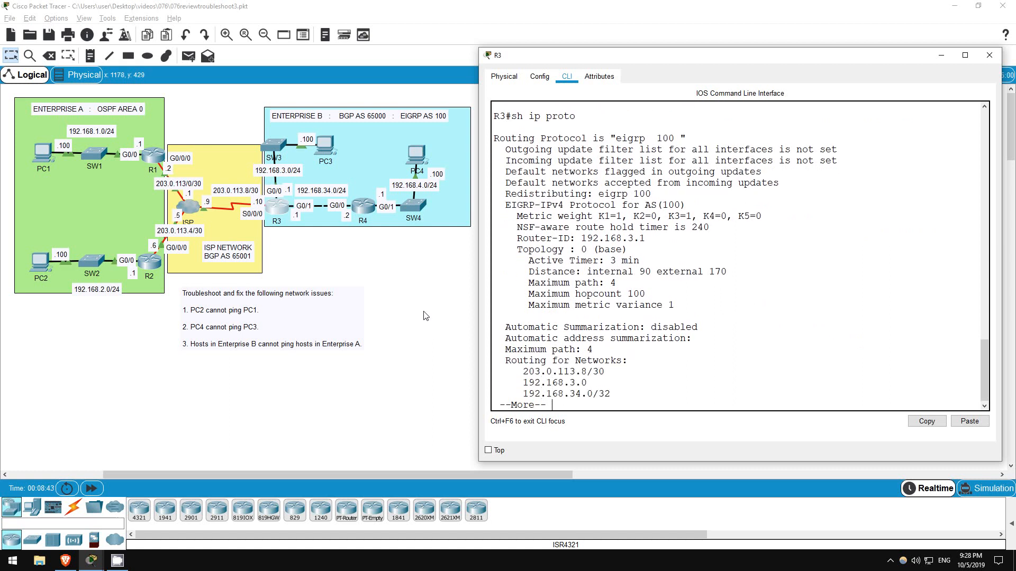
key(Return)
key(Return)
key(Return)
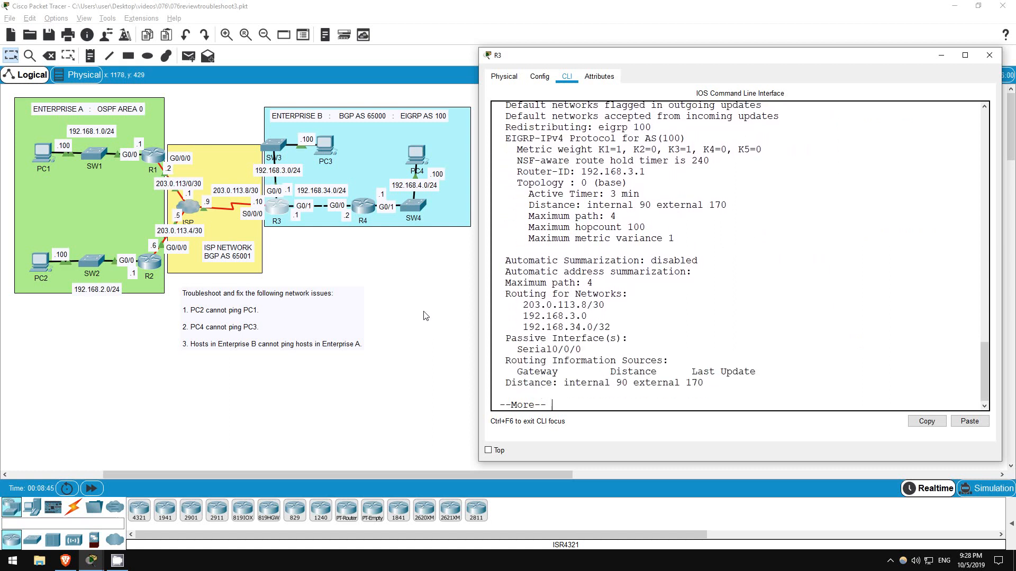
key(Return)
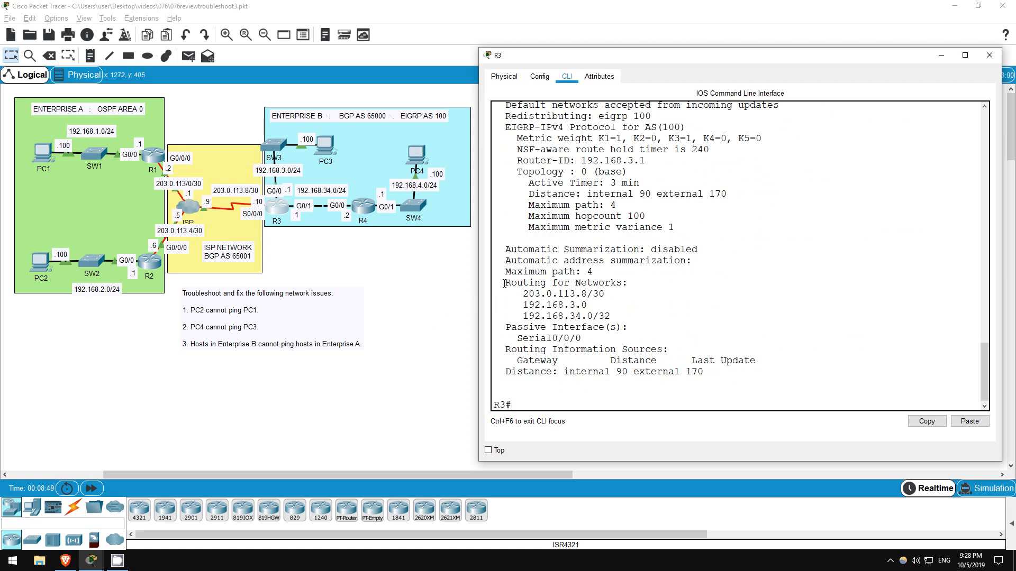
- Examine the EIGRP network entries 203.0.113.8/30, 192.168.3.0 and 192.168.34.0/32 by highlighting each in R3's output
drag(518, 293, 609, 293)
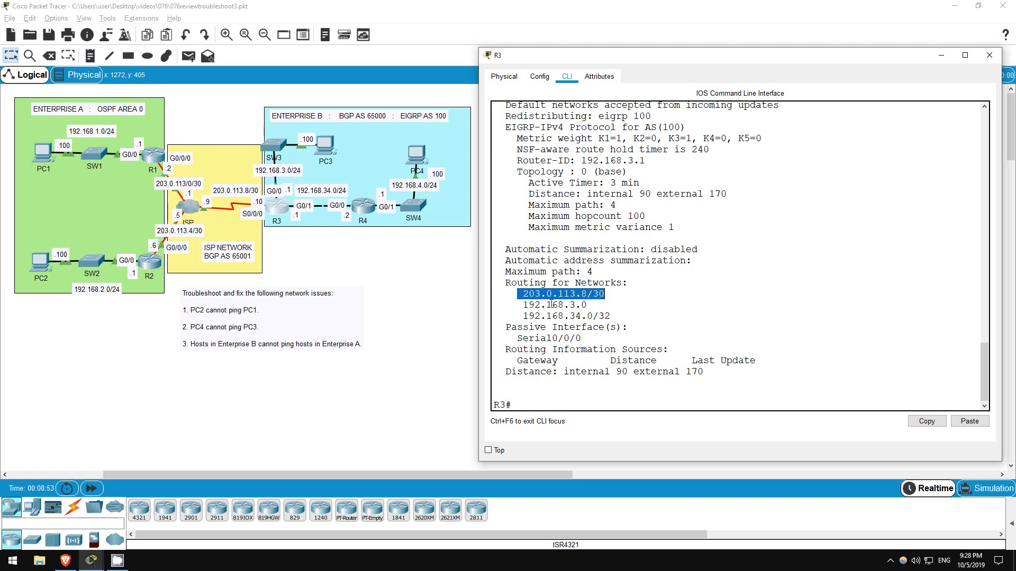
drag(524, 305, 590, 306)
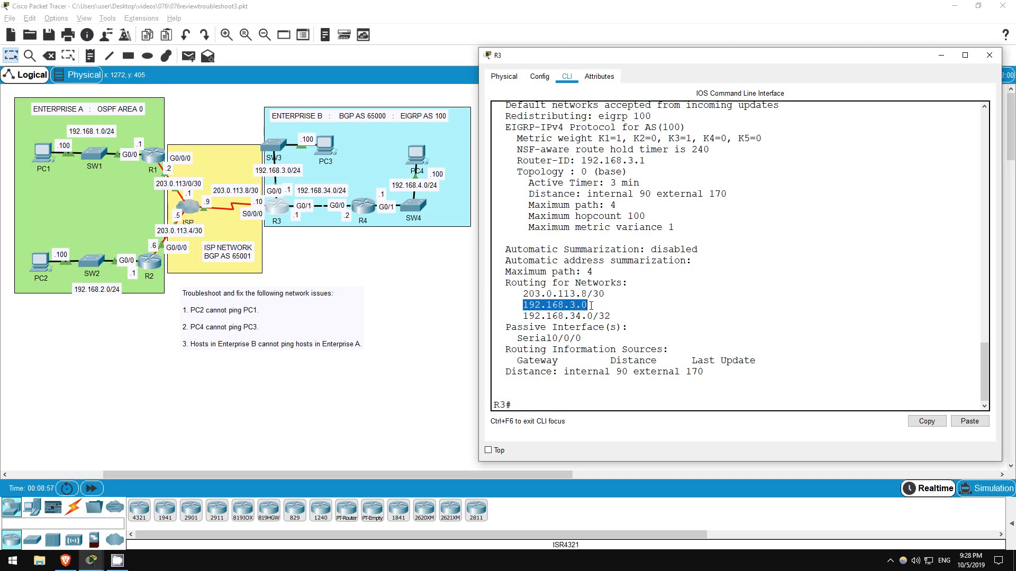
click(522, 316)
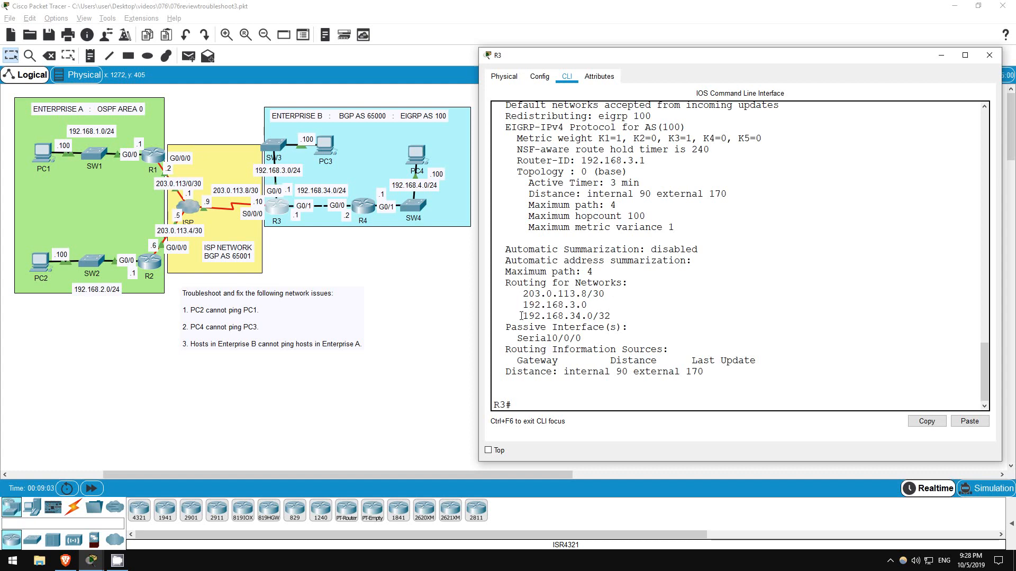
drag(522, 316, 612, 313)
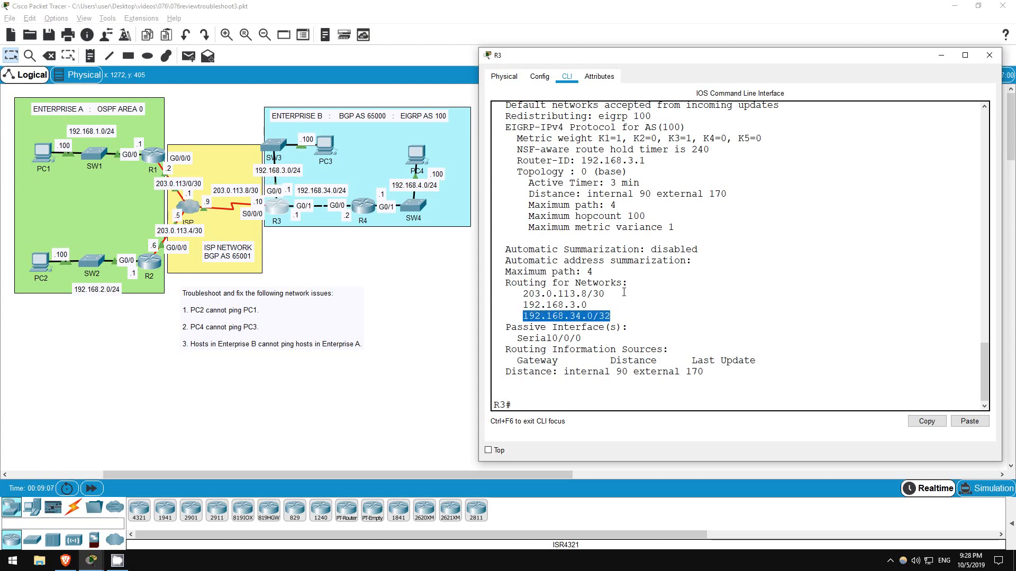
click(626, 310)
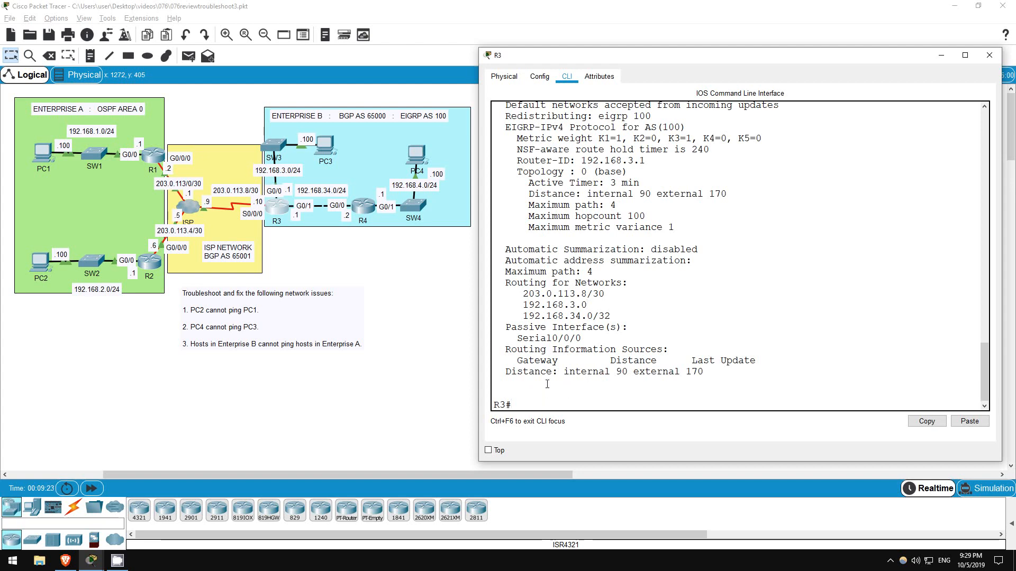
- Enter EIGRP 100 configuration on R3 and remove the network statement 192.168.34.0 with wildcard 0.0.0.0
text(conf t)
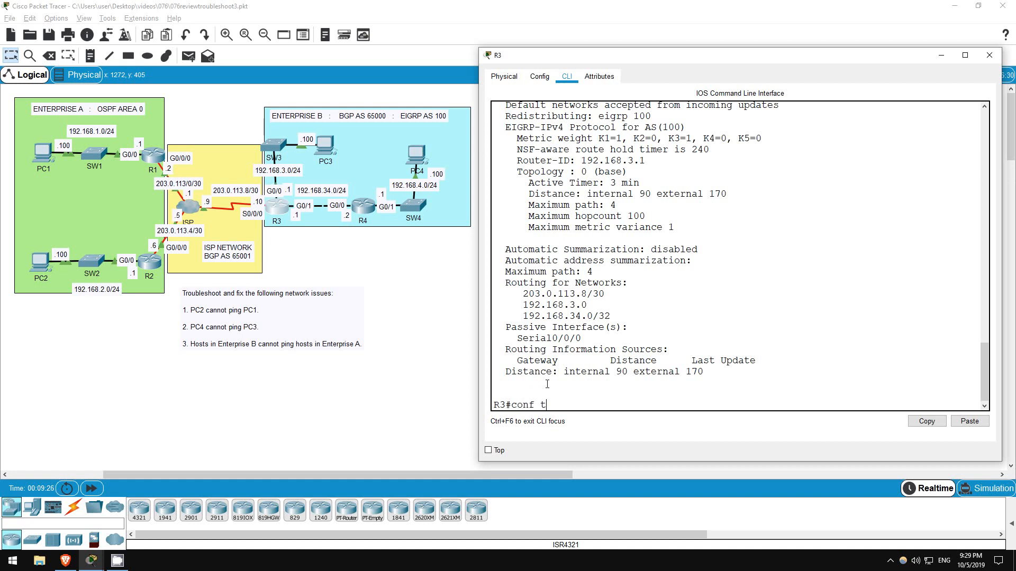
key(Return)
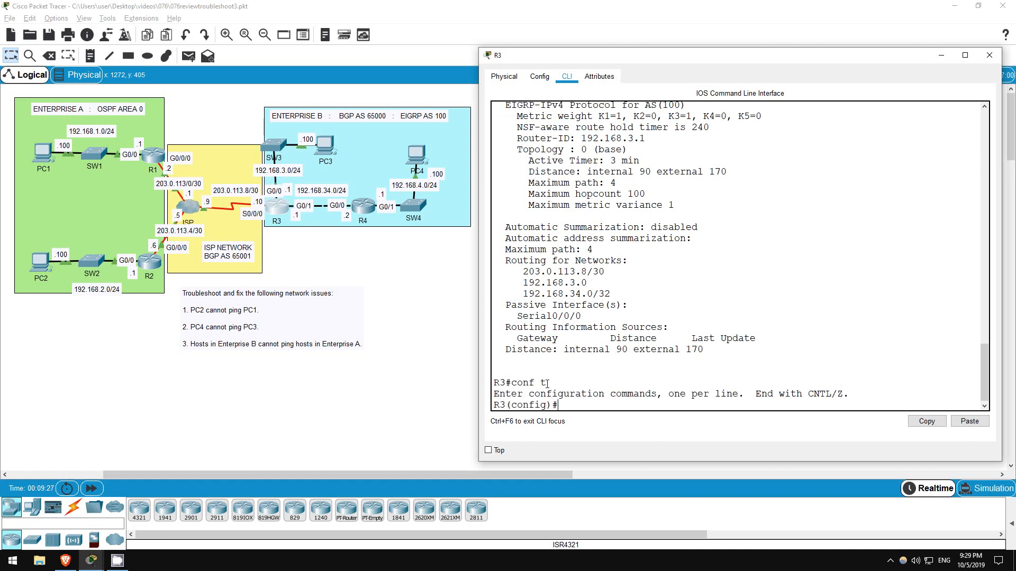
text(router eigrp 100)
key(Return)
key(Return)
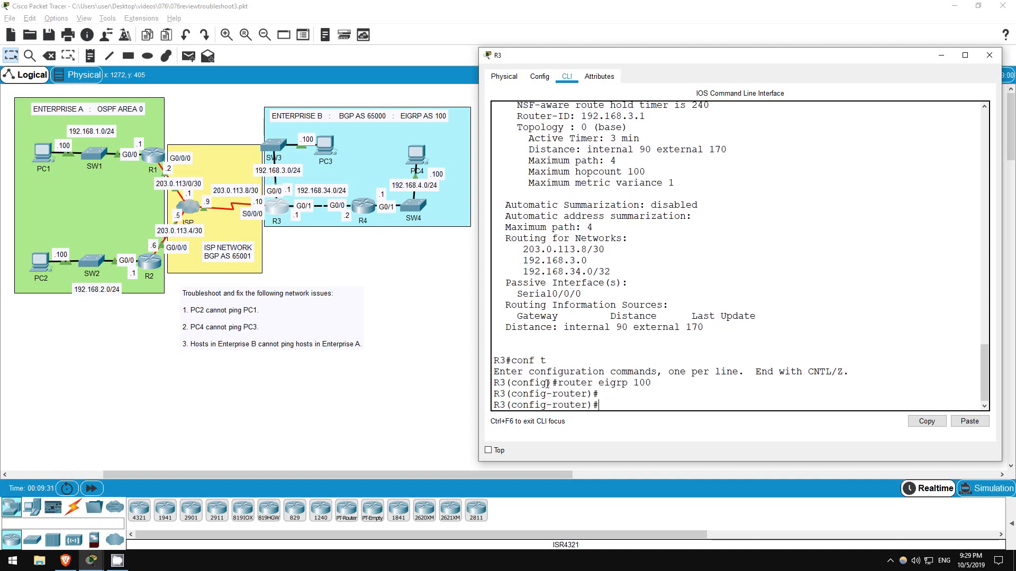
text(no net)
key(Tab)
text(1)
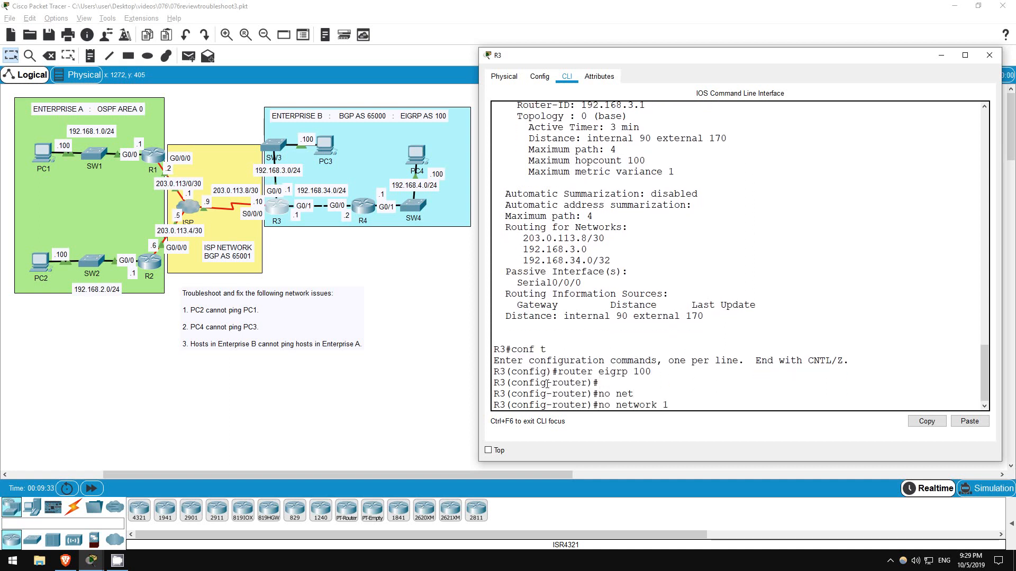
text(92.168.34.0 0.0.0.0)
key(Return)
- Add network 192.168.34.0 with wildcard 0.0.0.255 to EIGRP 100 on R3 and check the neighbor adjacency message
text(net )
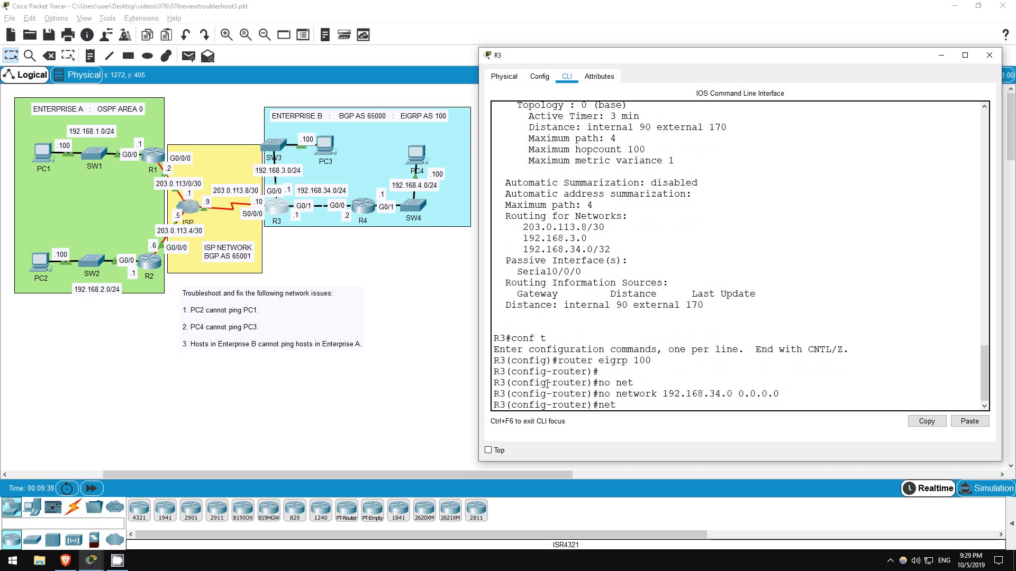
text(192.168.34.0 0.0.0.255)
key(Return)
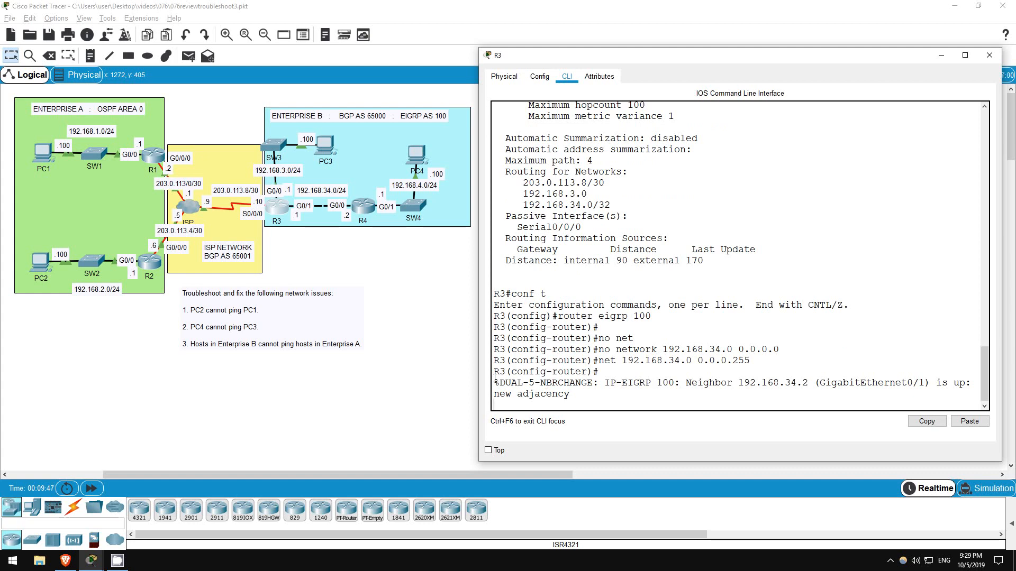
drag(495, 381, 588, 394)
click(582, 405)
- Display R3's IP routing table from router configuration mode and highlight the EIGRP route to 192.168.4.0/24
key(Return)
text(do sh ip ro)
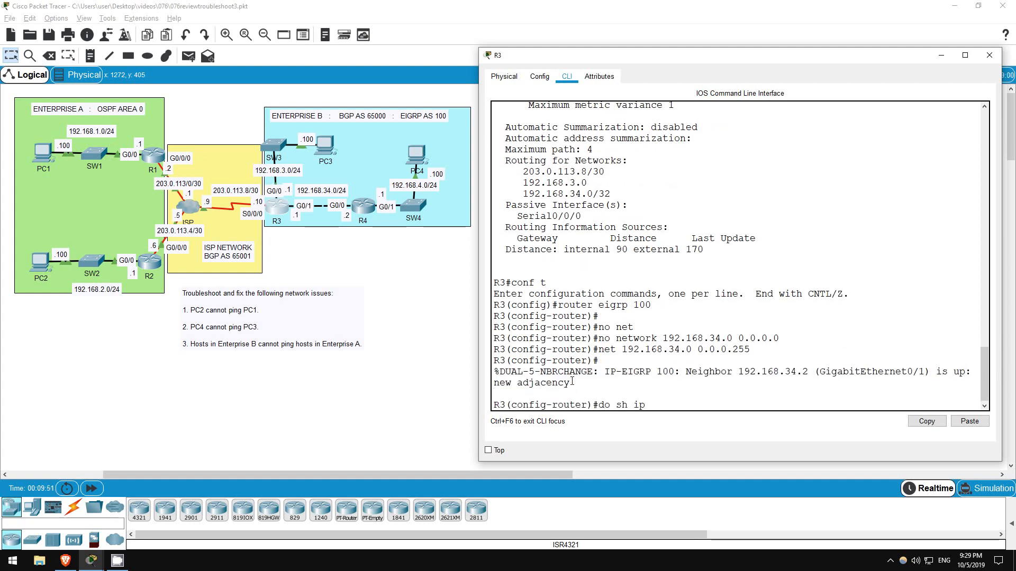
key(Return)
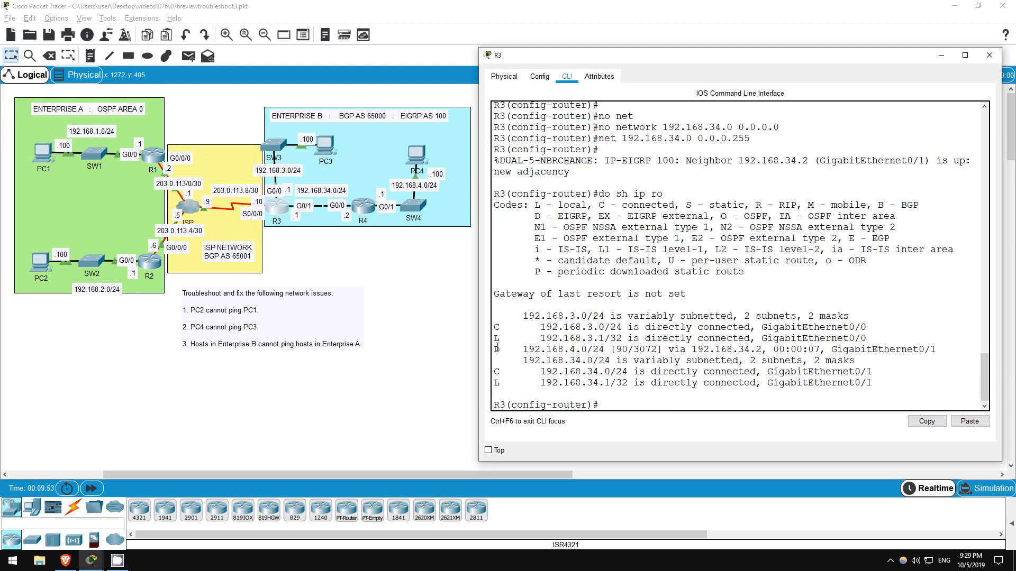
drag(497, 349, 937, 351)
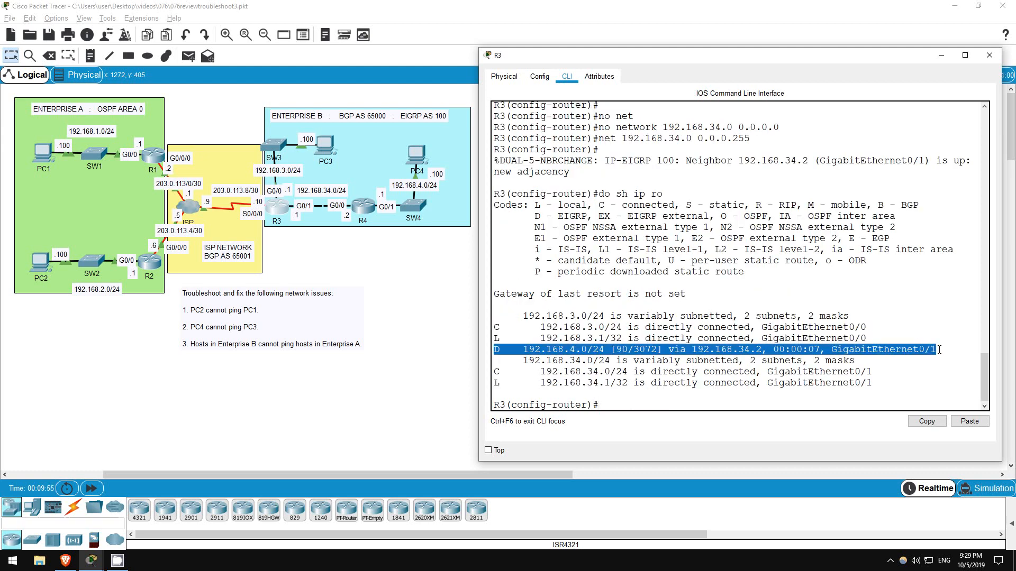
- Ping PC3 at 192.168.3.100 again from PC4's command prompt and review the replies and statistics
click(417, 288)
click(418, 154)
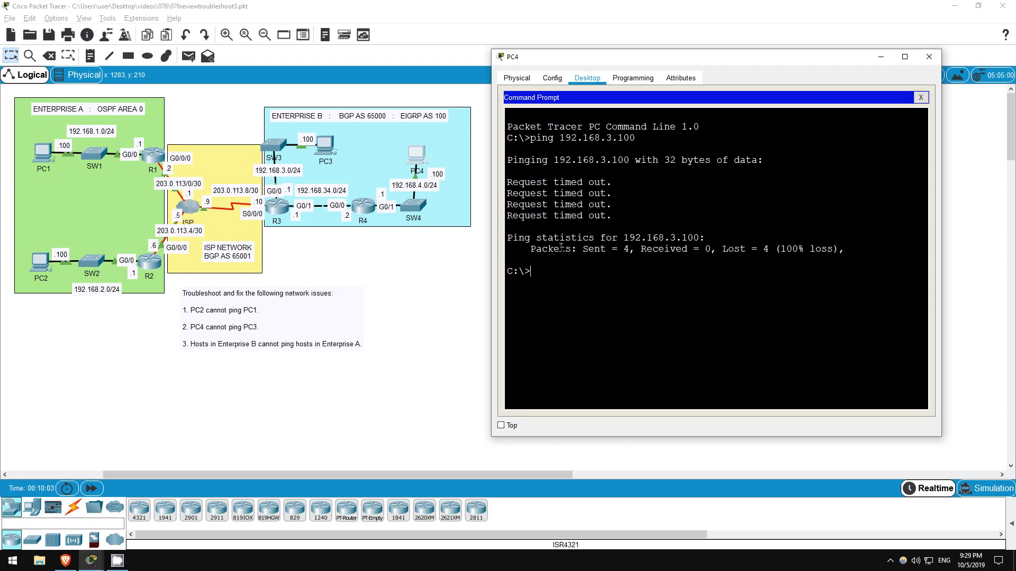
text(ping 192.168.3.100)
key(Return)
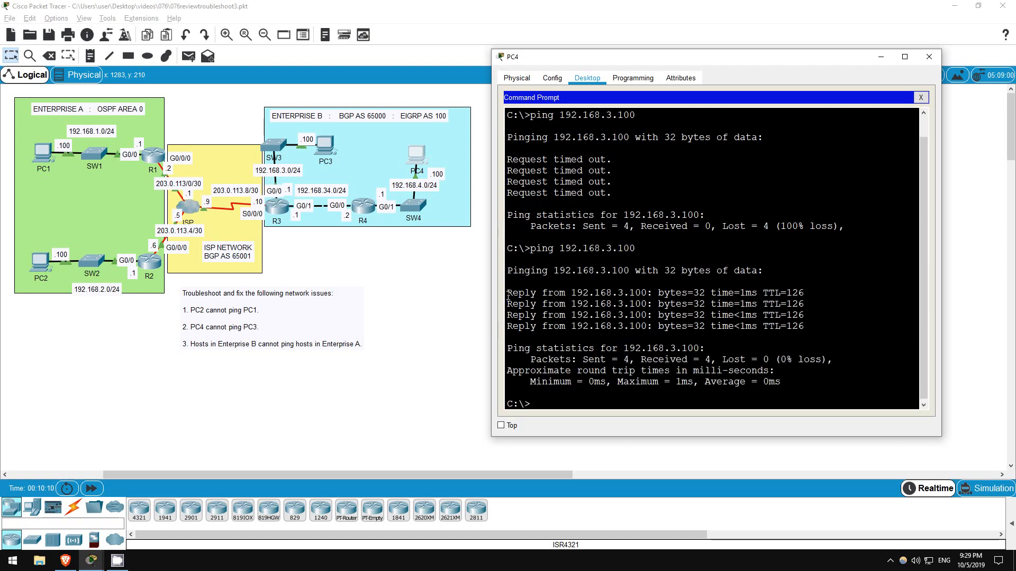
drag(508, 296, 781, 382)
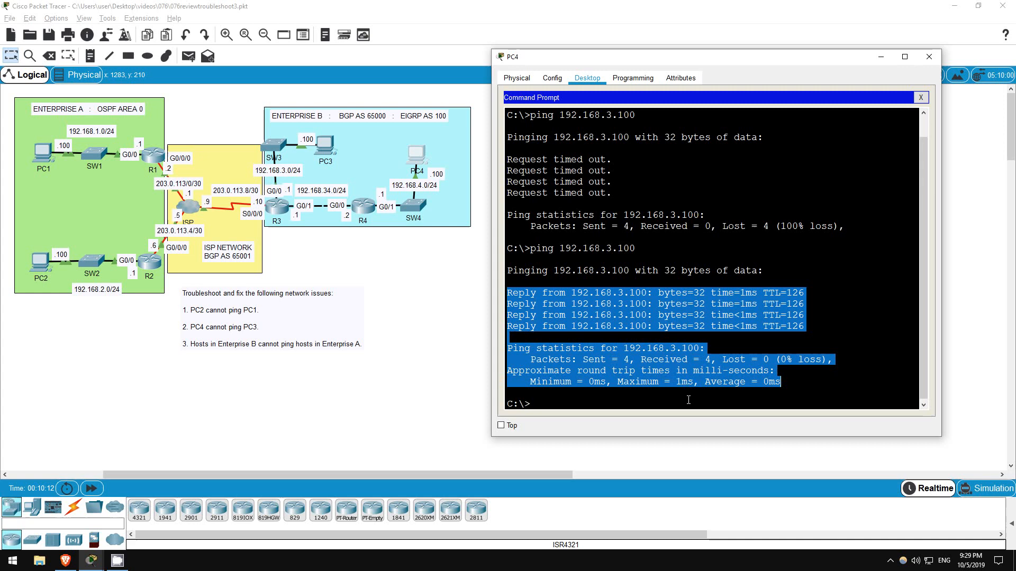
click(613, 404)
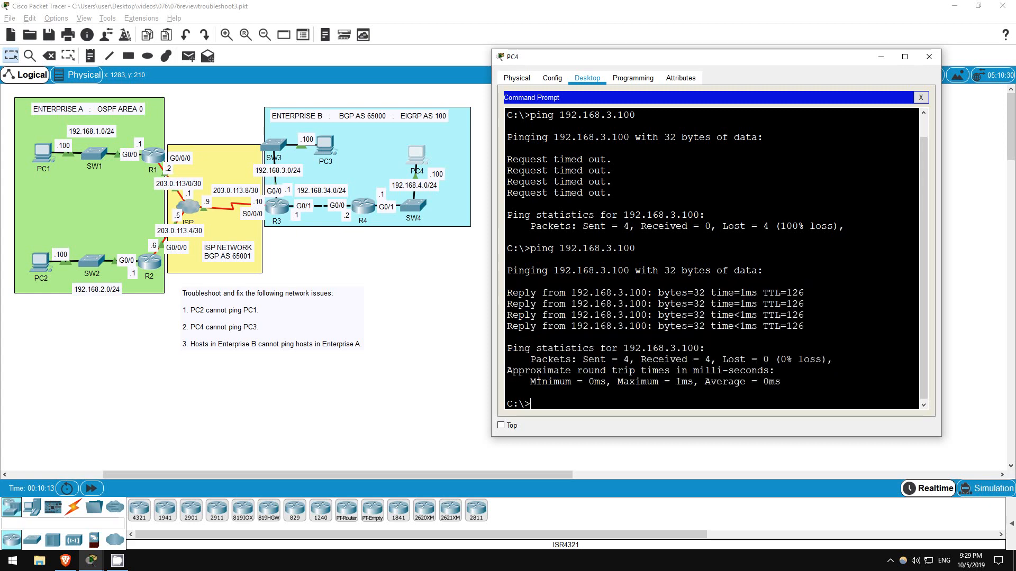
click(347, 254)
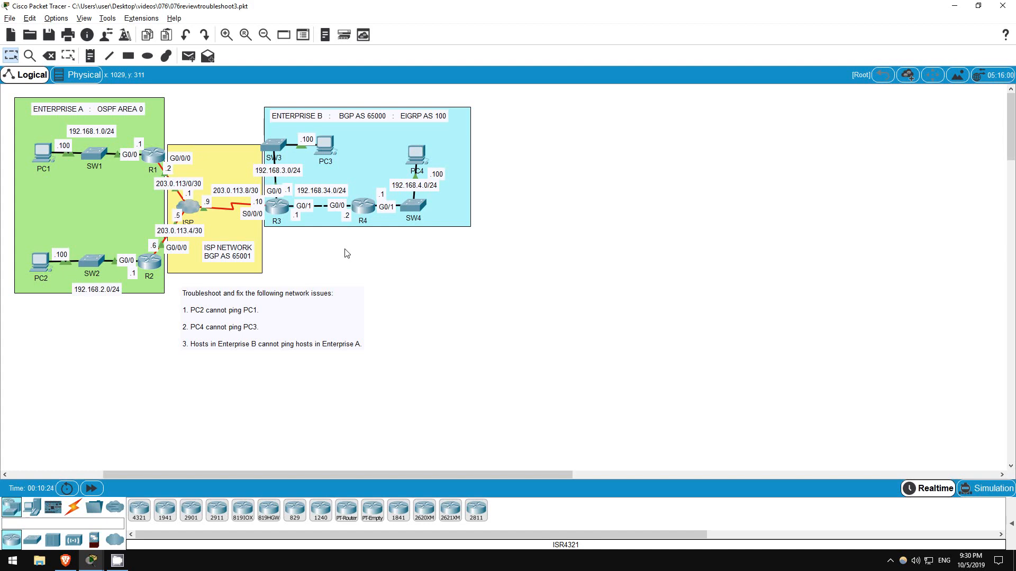
- Return to R3, leave configuration mode and display the BGP summary, checking the neighbor's address and AS number
click(276, 206)
click(642, 404)
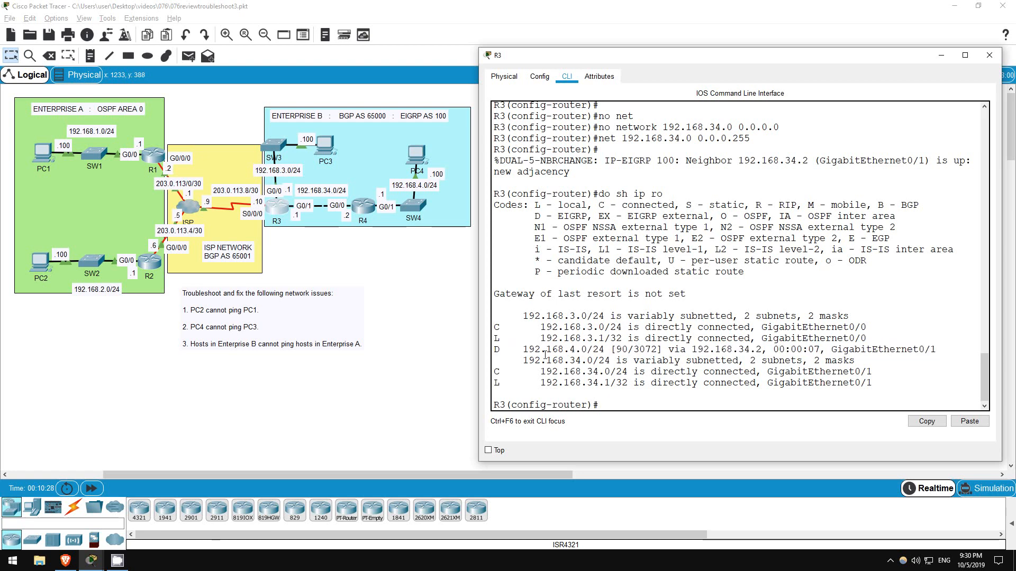
key(Return)
key(Return)
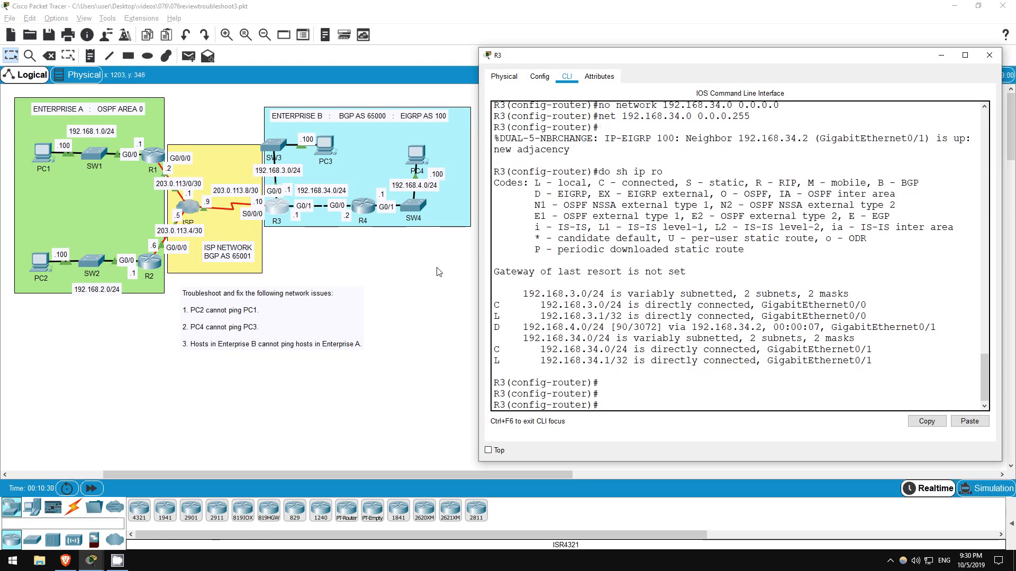
text(end)
key(Return)
text(sh ip )
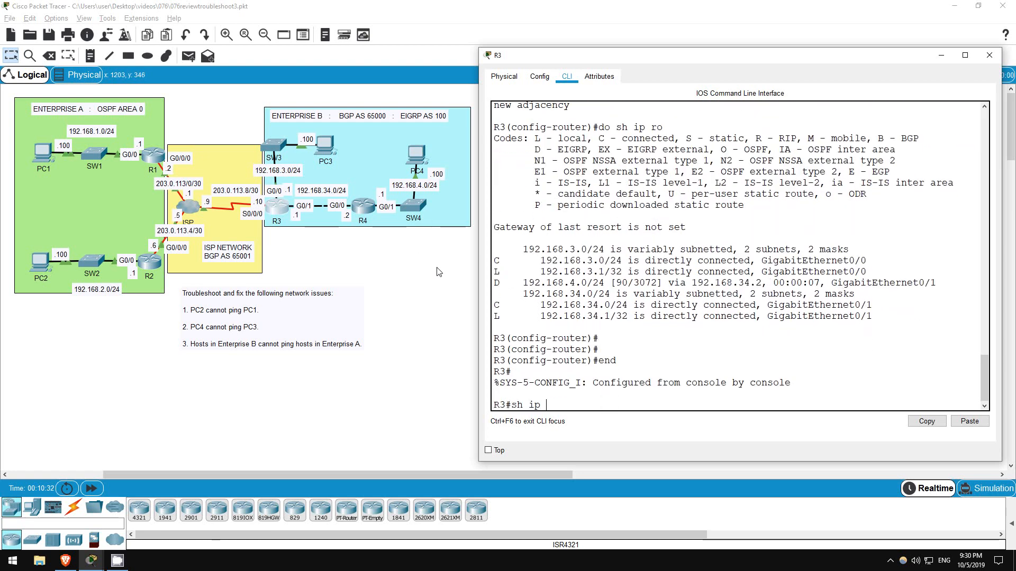
text(bgp sum)
key(Tab)
key(Return)
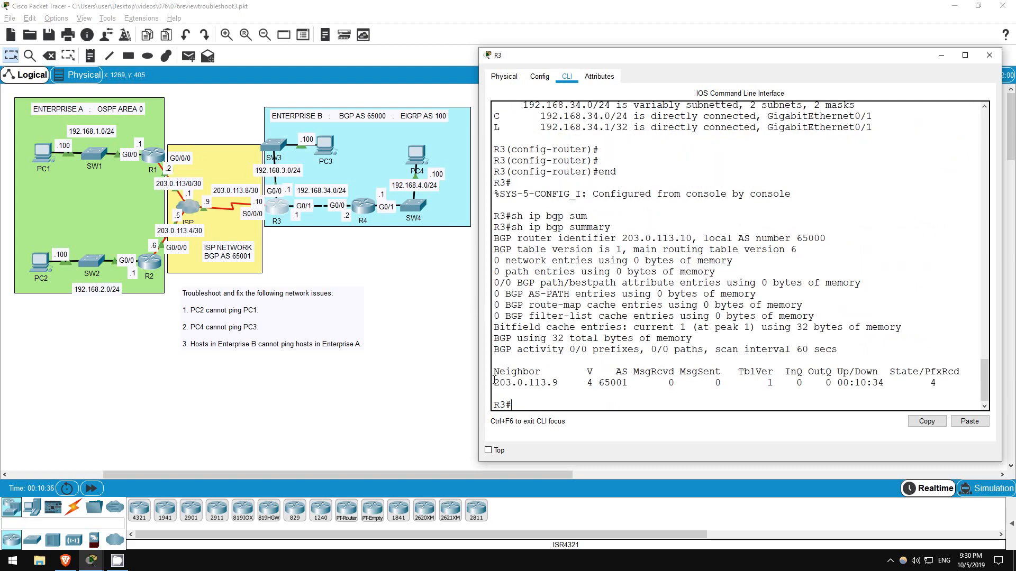
drag(494, 380, 628, 381)
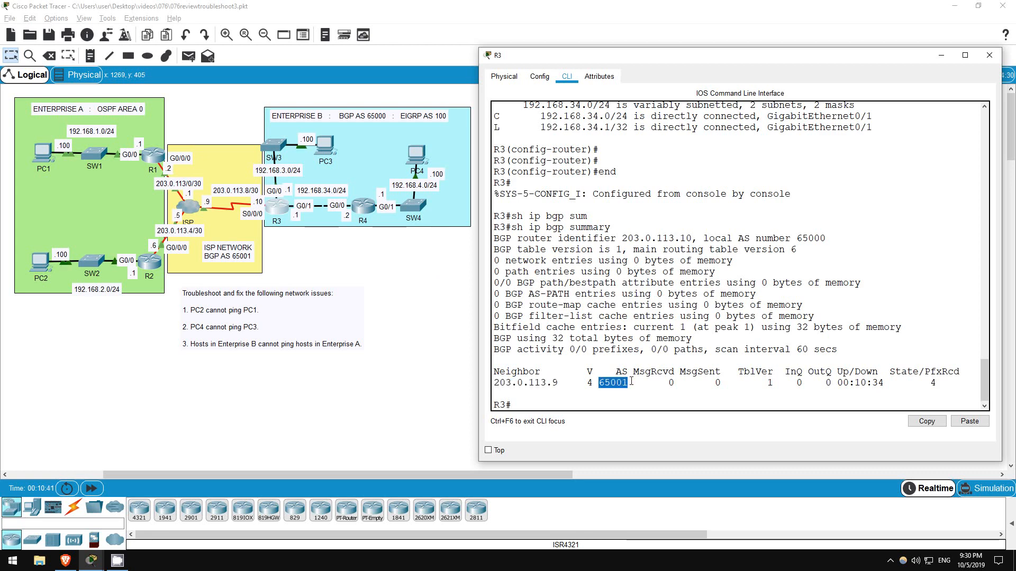
click(533, 404)
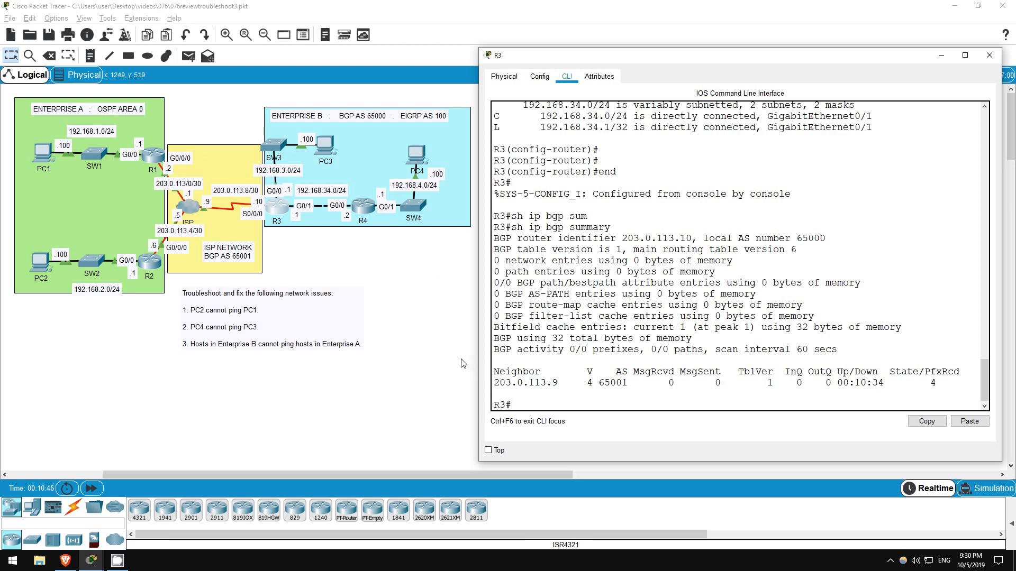
- Display R3's detailed BGP neighbor information and highlight the BGP state of the session
text(sh ip bgp neigh)
key(Return)
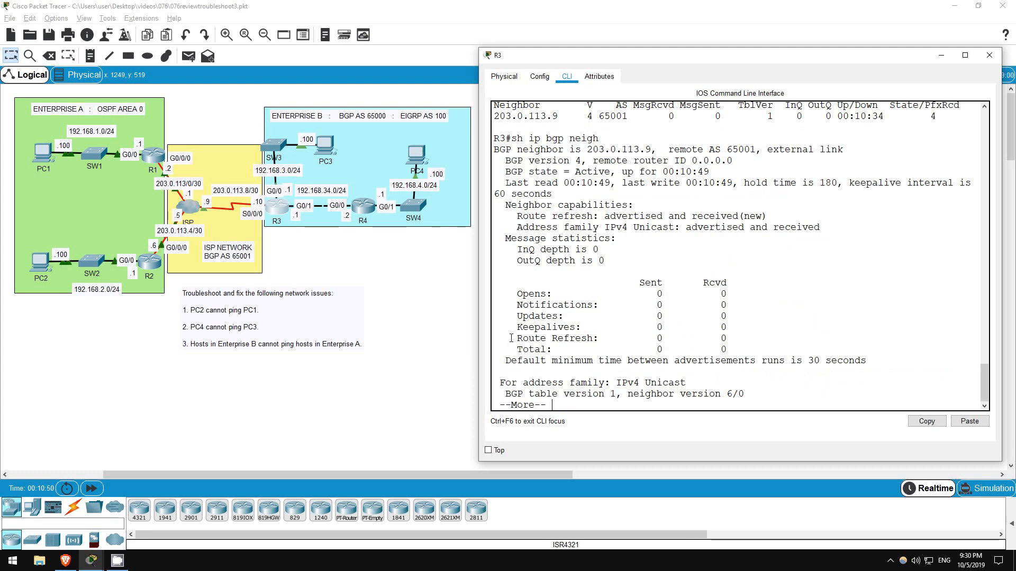
key(space)
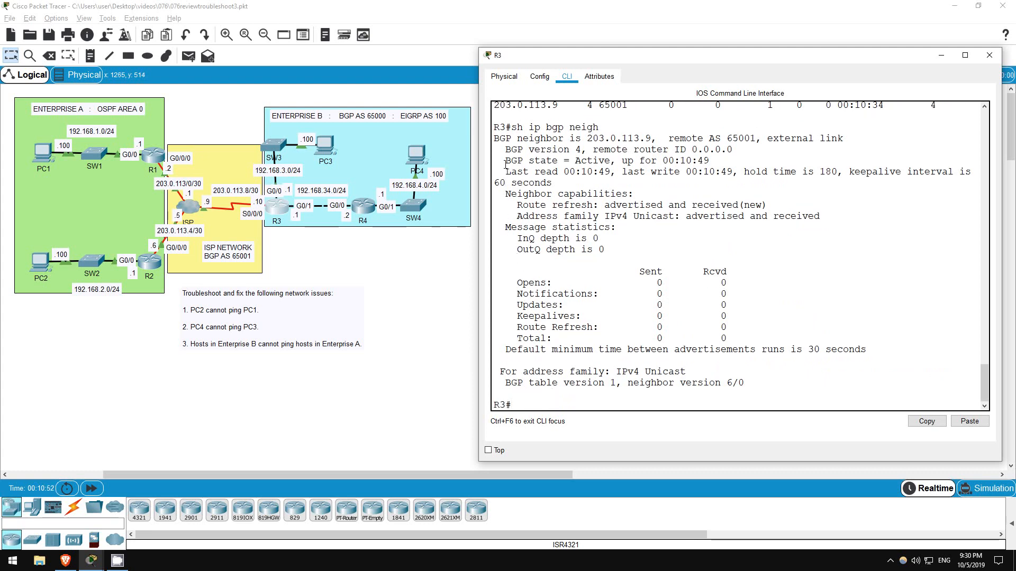
drag(505, 160, 610, 161)
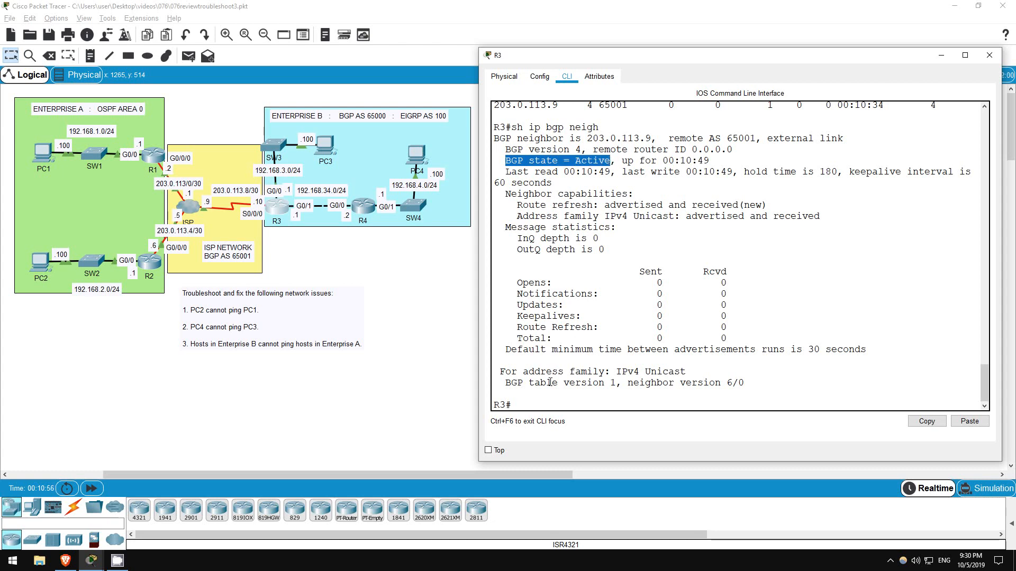
click(529, 405)
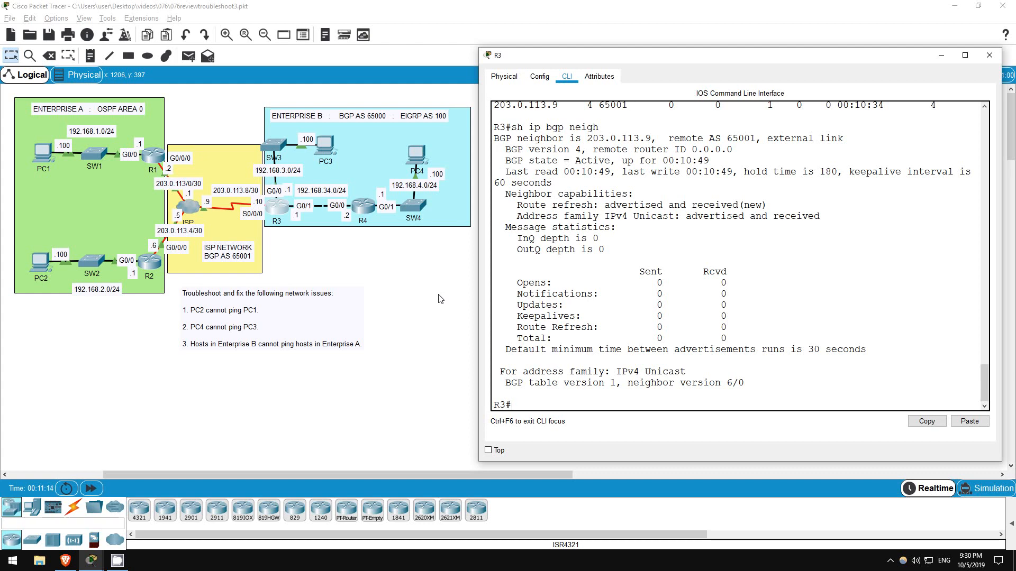
- Display the details of R3's Serial0/0/0 interface and highlight its encapsulation type
text(sh int s0/0/0)
key(Return)
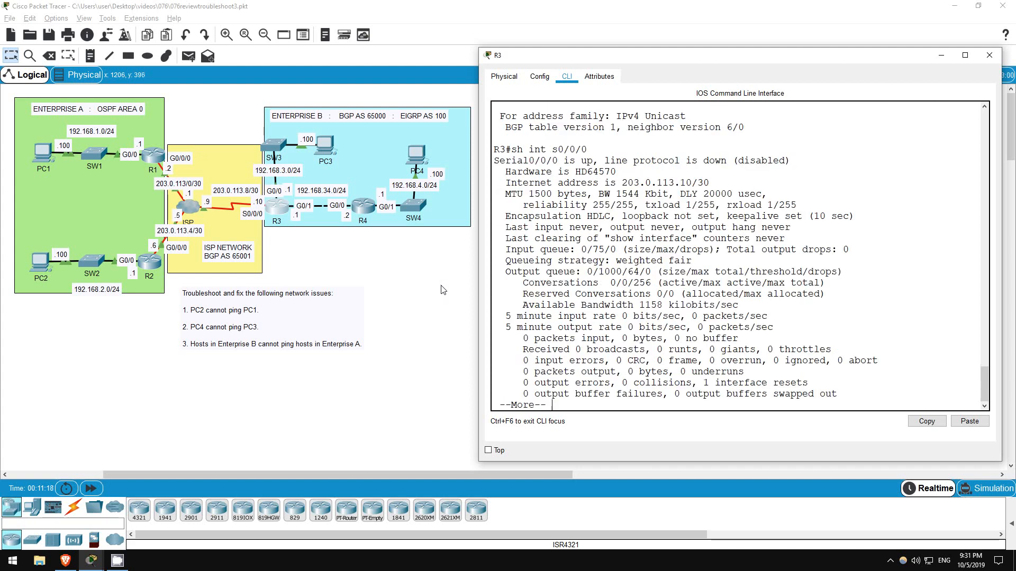
key(q)
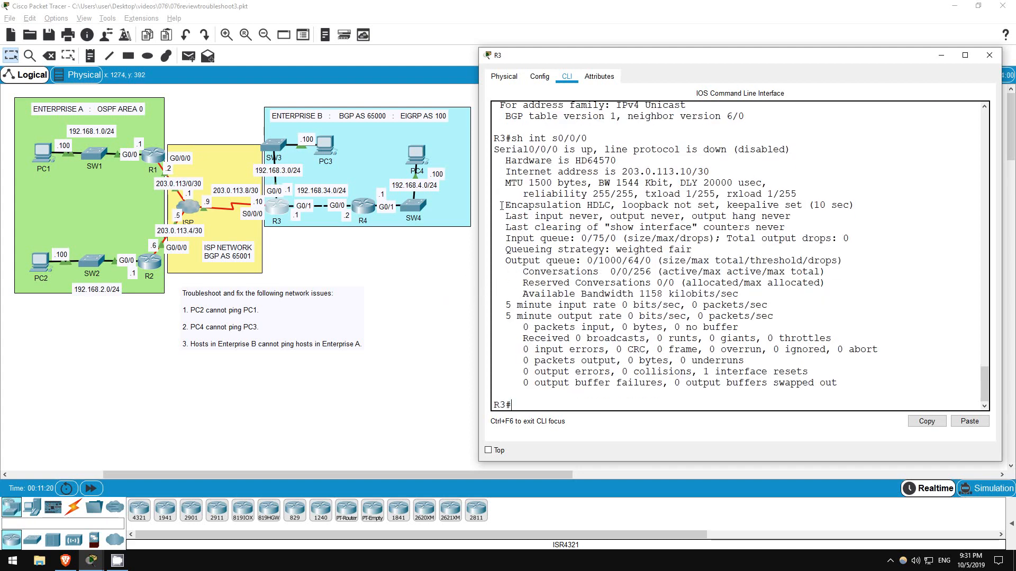
drag(503, 205, 611, 205)
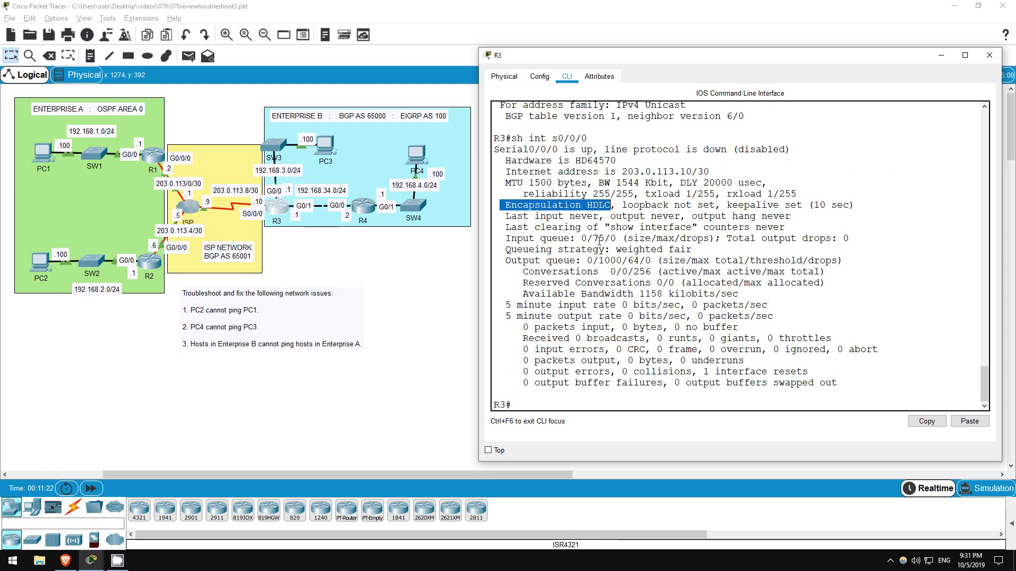
click(540, 405)
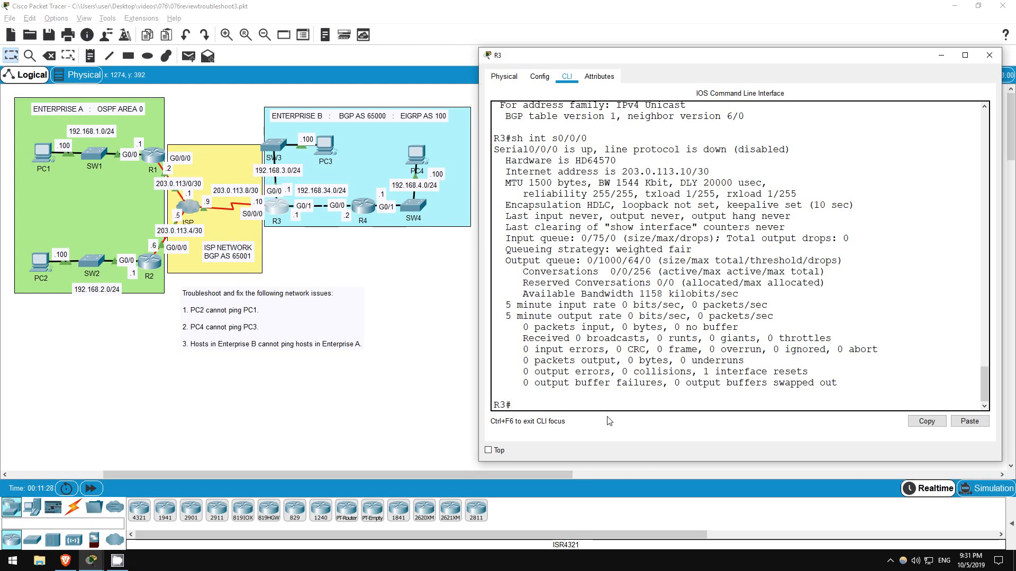
- Display R3's running configuration as far as the serial interfaces and highlight the Serial0/0/0 section
text(sh run)
key(Return)
key(space)
key(space)
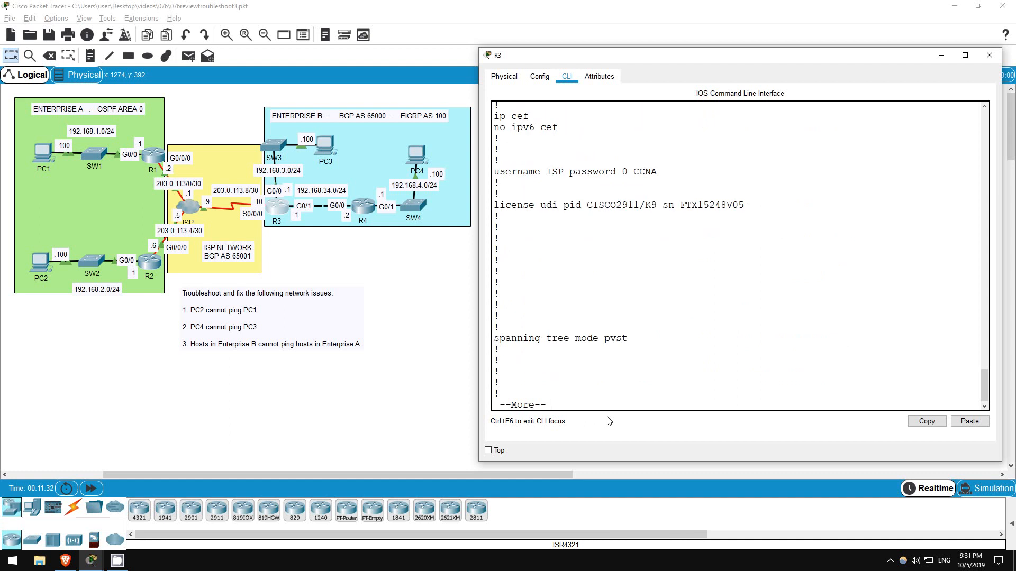
key(q)
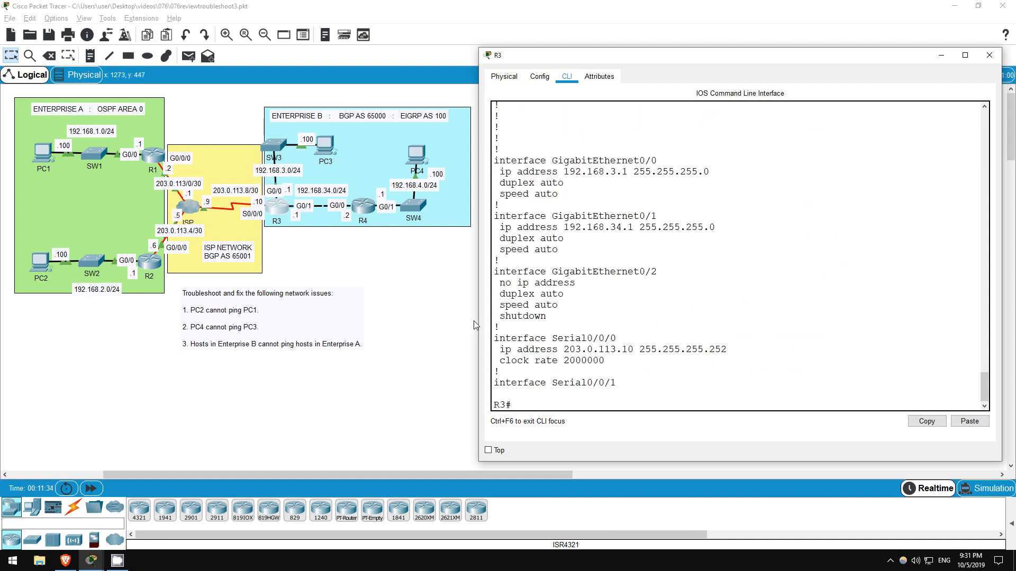
drag(495, 338, 739, 358)
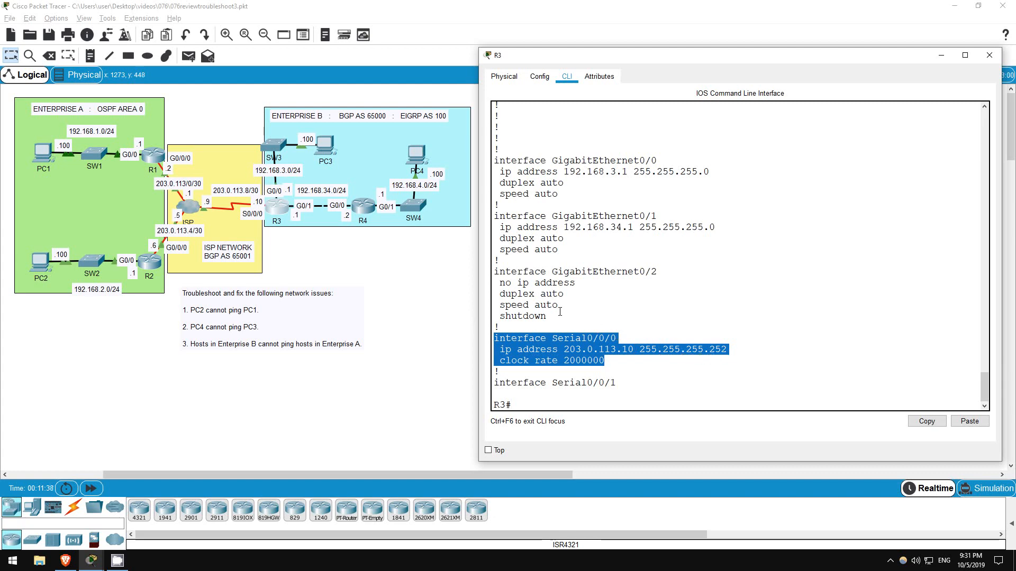
click(578, 313)
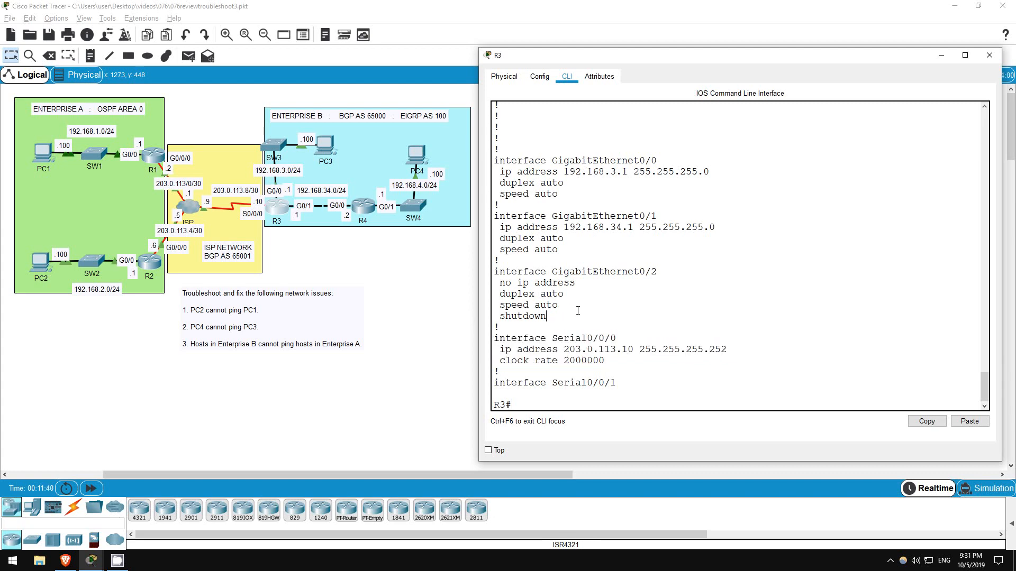
- Find and highlight the ISP username entry in R3's running configuration output, and return to the prompt
scroll(568, 307, up, 10)
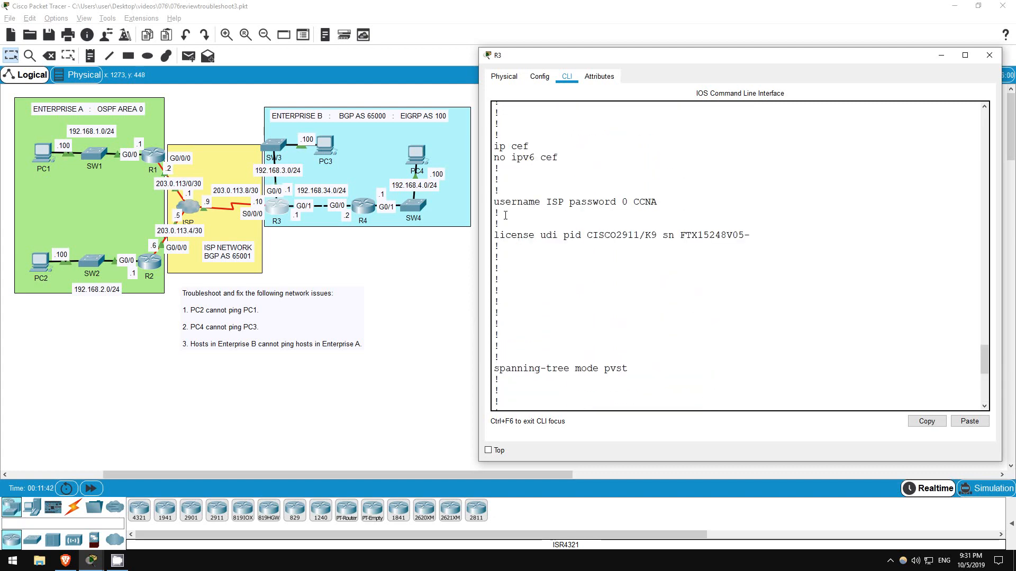
drag(494, 201, 665, 202)
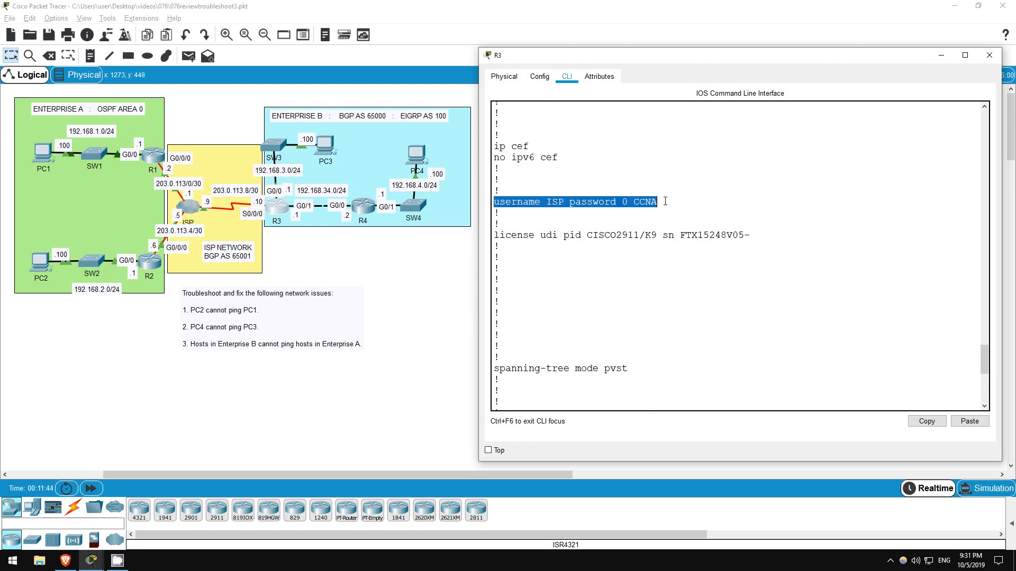
click(637, 398)
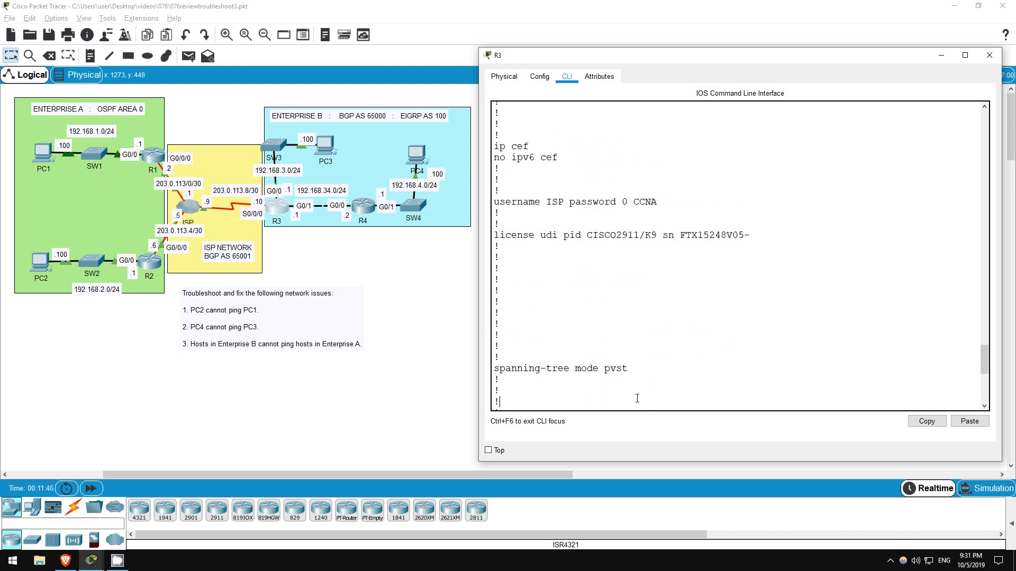
key(Return)
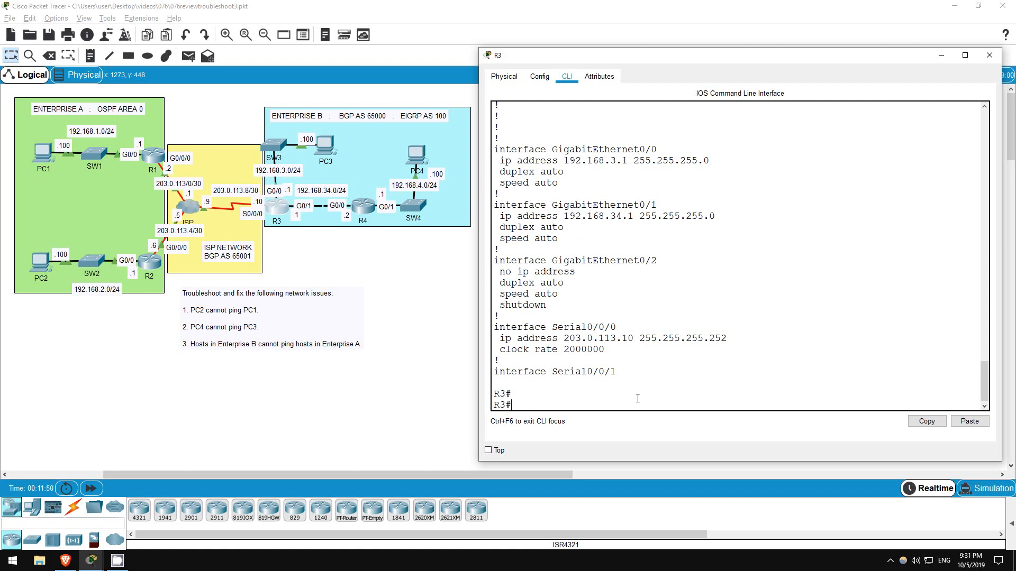
- Enter configuration mode for R3's Serial0/0/0 interface and shut the interface down
text(nf t)
key(Return)
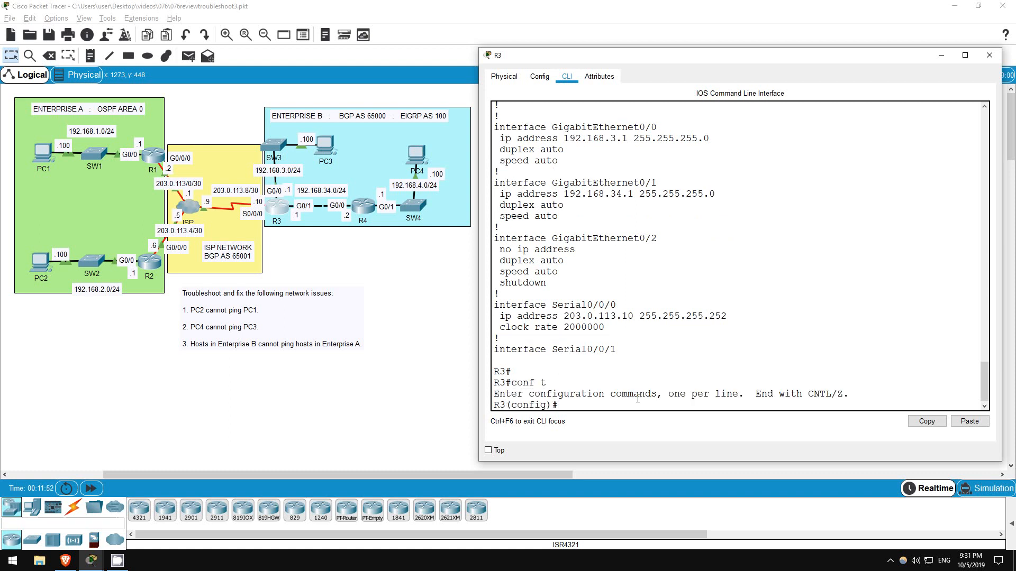
text(int s0/0/0)
key(Return)
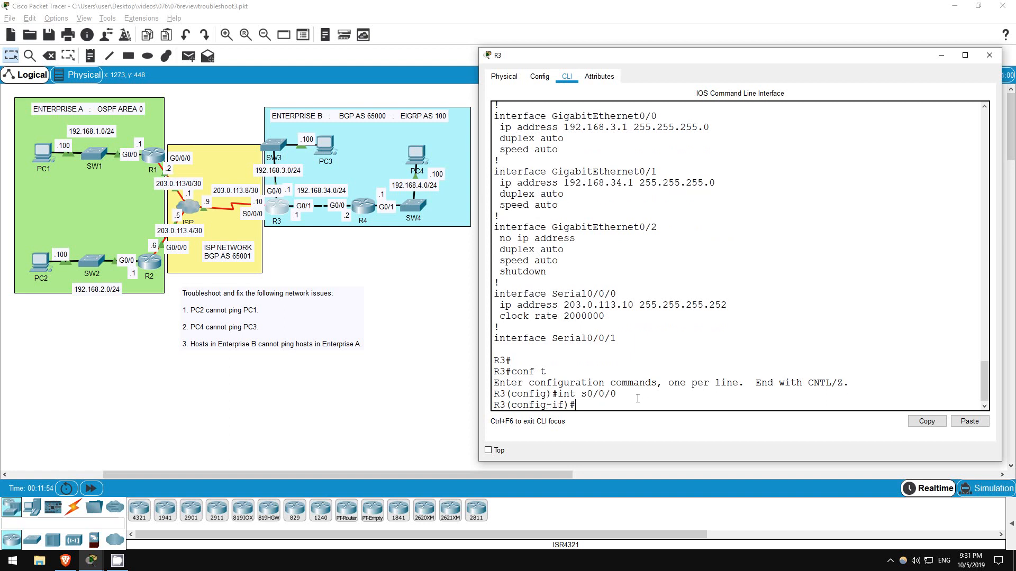
text(shut)
key(Return)
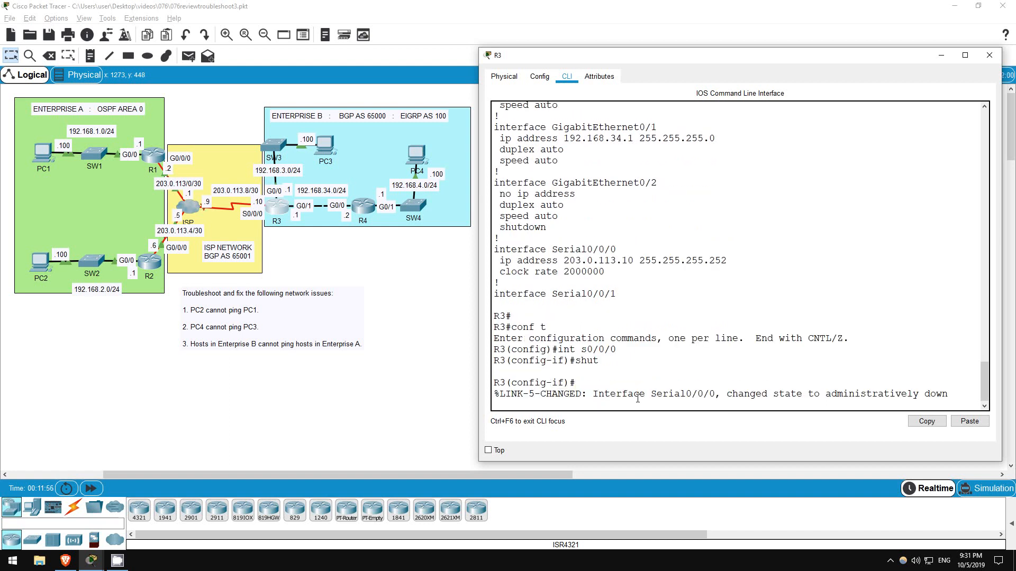
- Set R3's Serial0/0/0 interface to PPP encapsulation with CHAP authentication
text(encap)
key(Tab)
text(ppp)
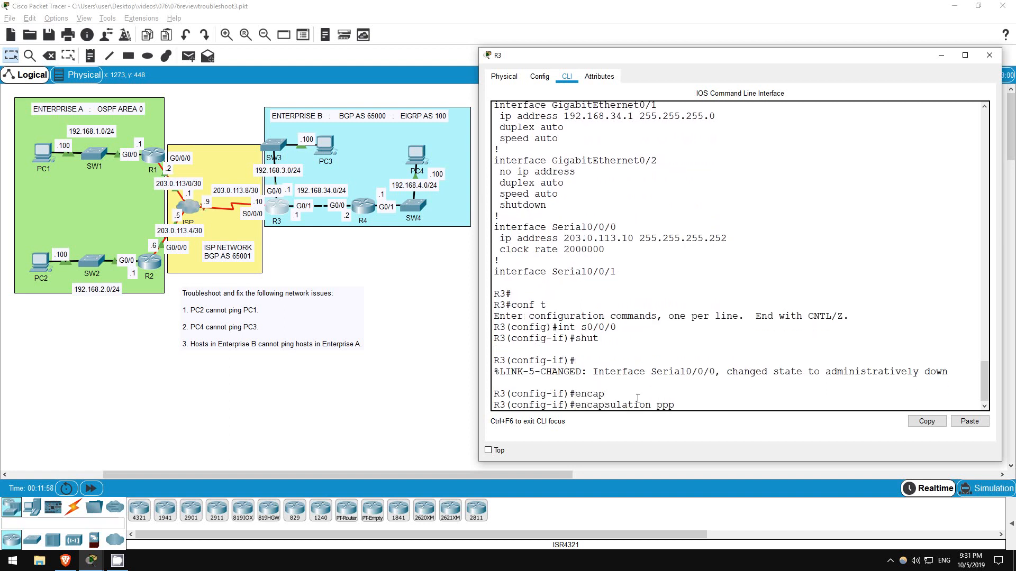
key(Return)
text(pp)
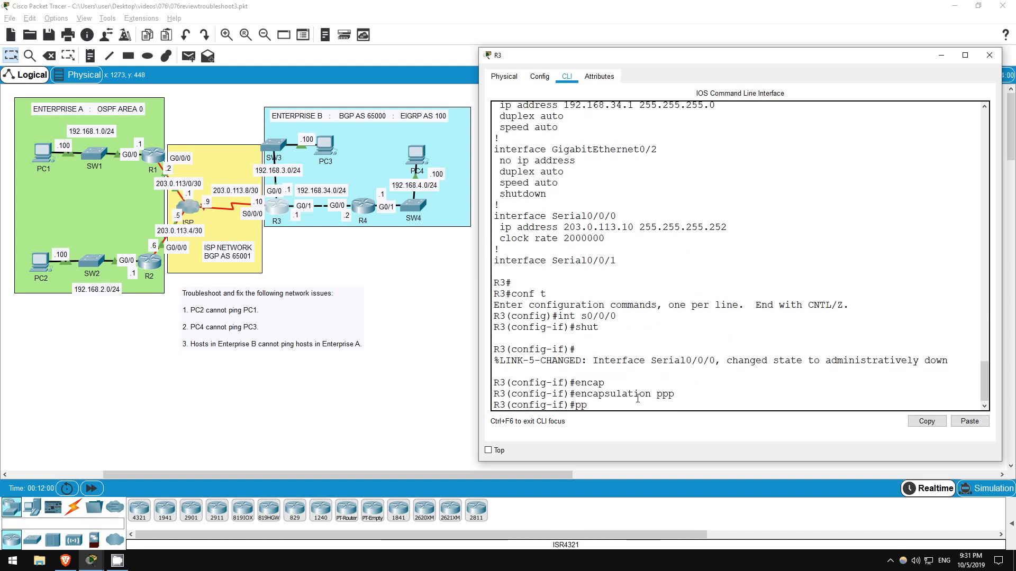
text(p auth)
key(Tab)
text(chap)
key(Return)
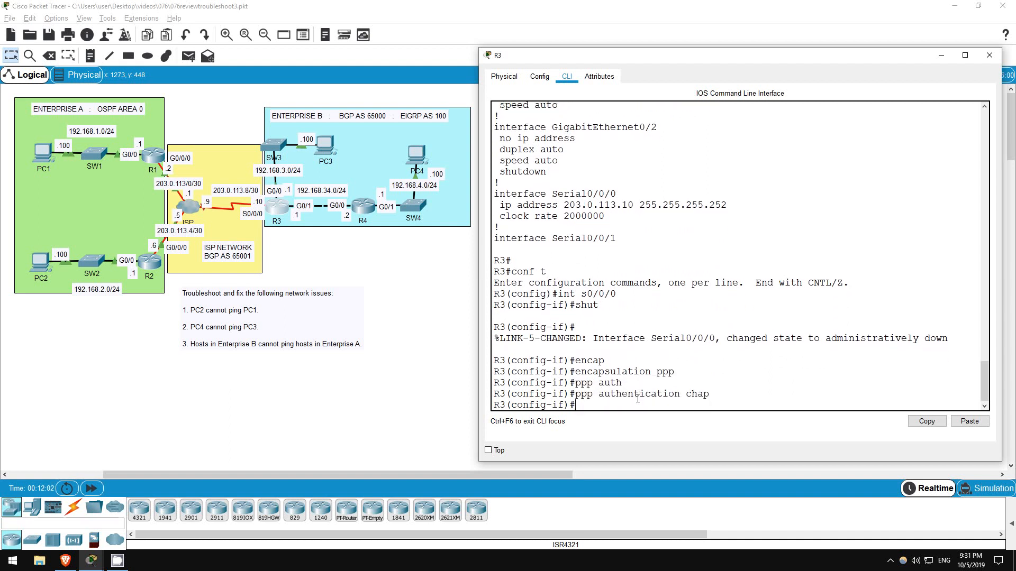
- Re-enable R3's Serial0/0/0 interface with no shutdown and wait for the link and BGP neighbor messages
text(no shut)
key(Return)
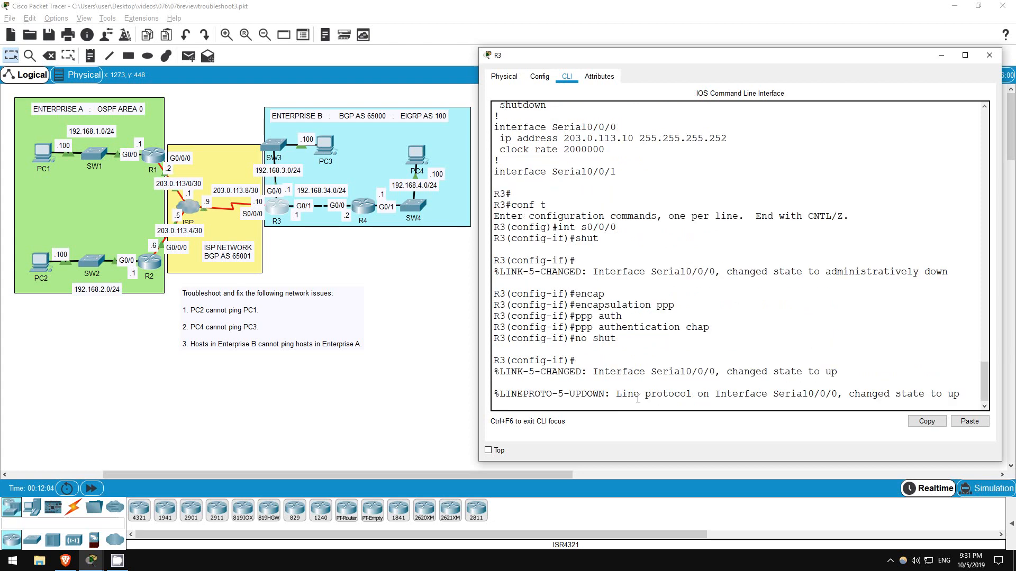
key(Return)
key(Return)
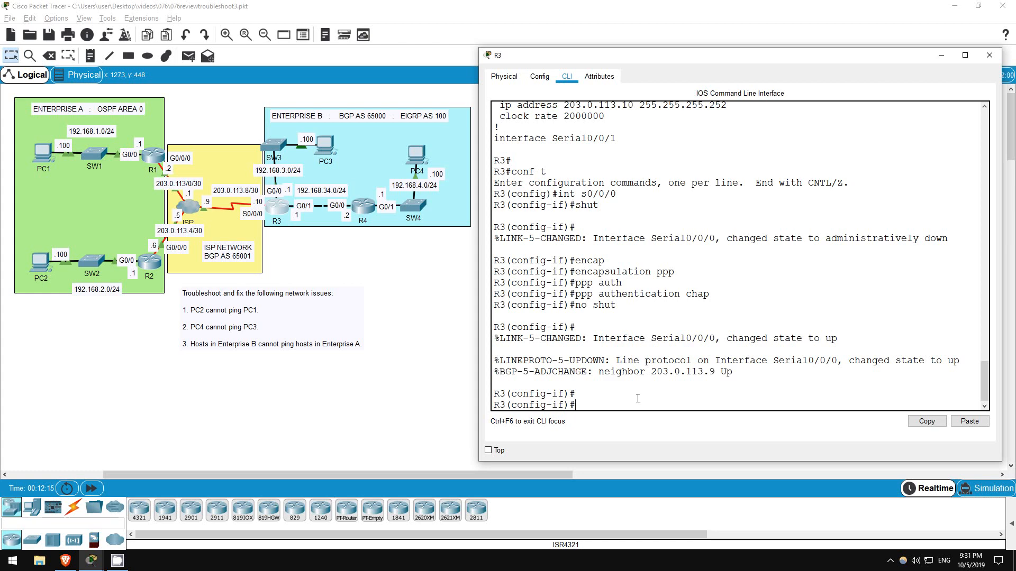
- Display R3's full IP routing table from interface configuration mode and highlight the listed BGP, EIGRP and connected routes
text(do sh ip route)
key(Return)
key(space)
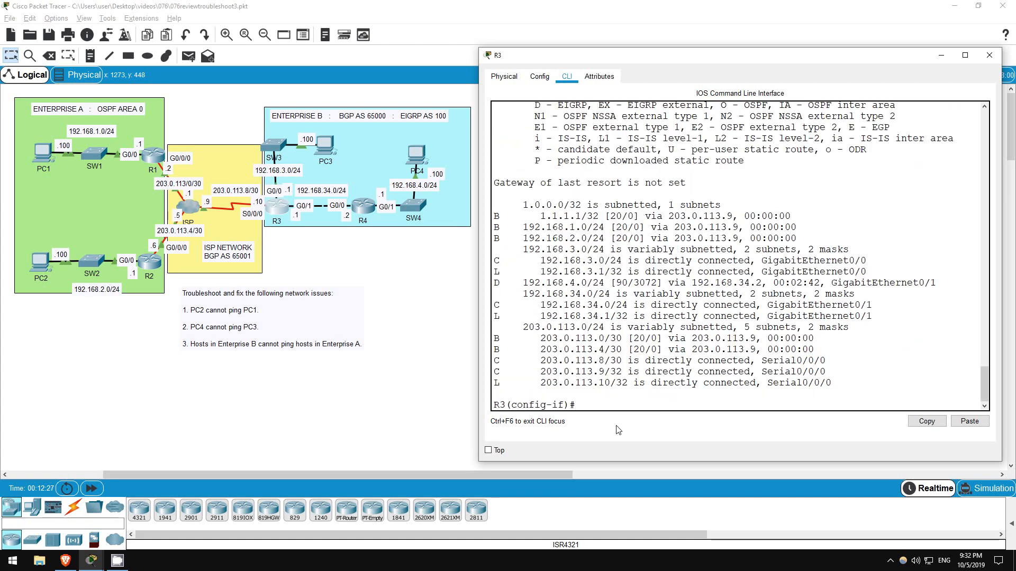
drag(494, 215, 841, 387)
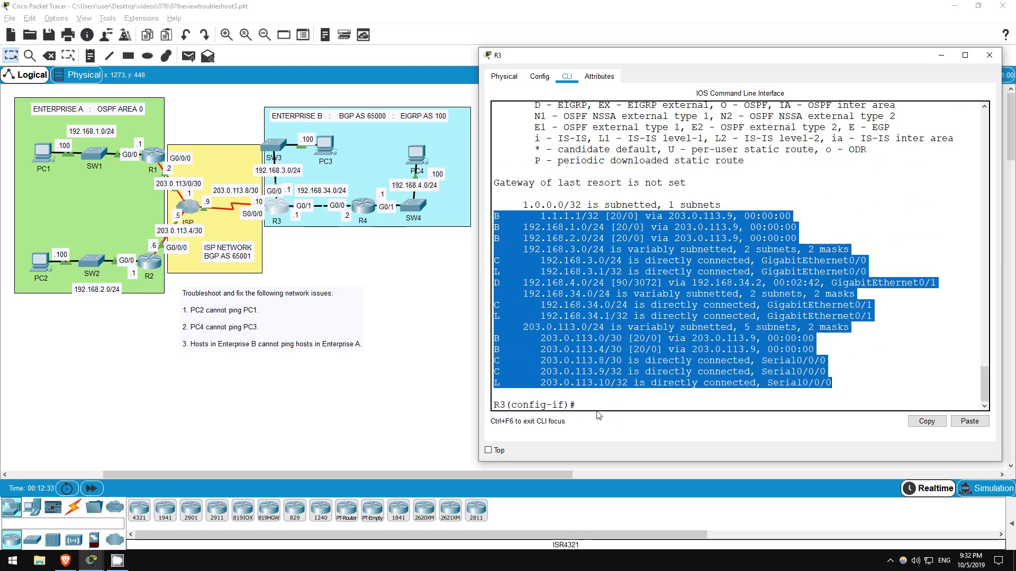
key(ctrl+c)
- Ping PC1 at 192.168.1.100 from PC4's command prompt and highlight the reply lines
click(447, 291)
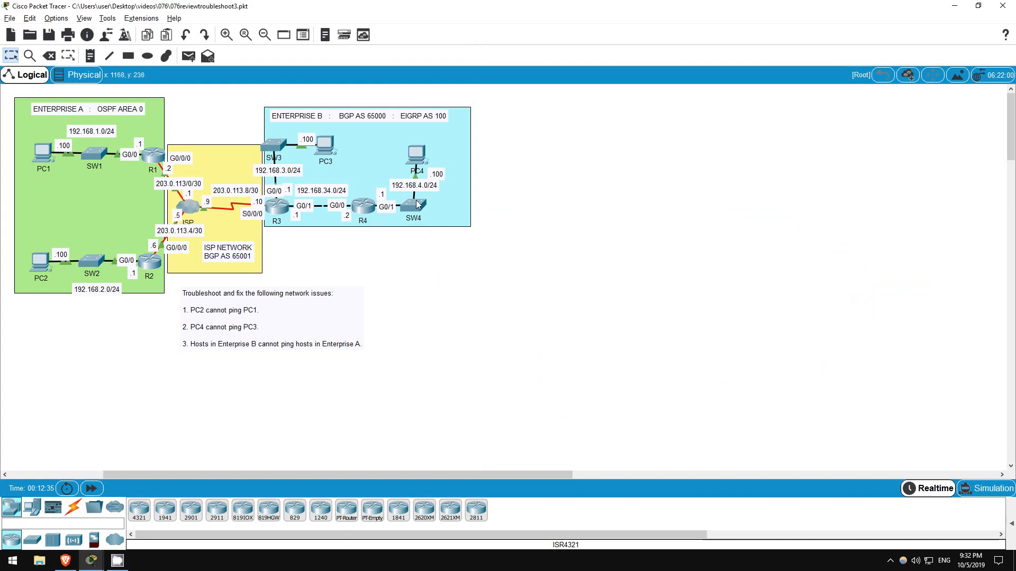
click(417, 155)
text(p)
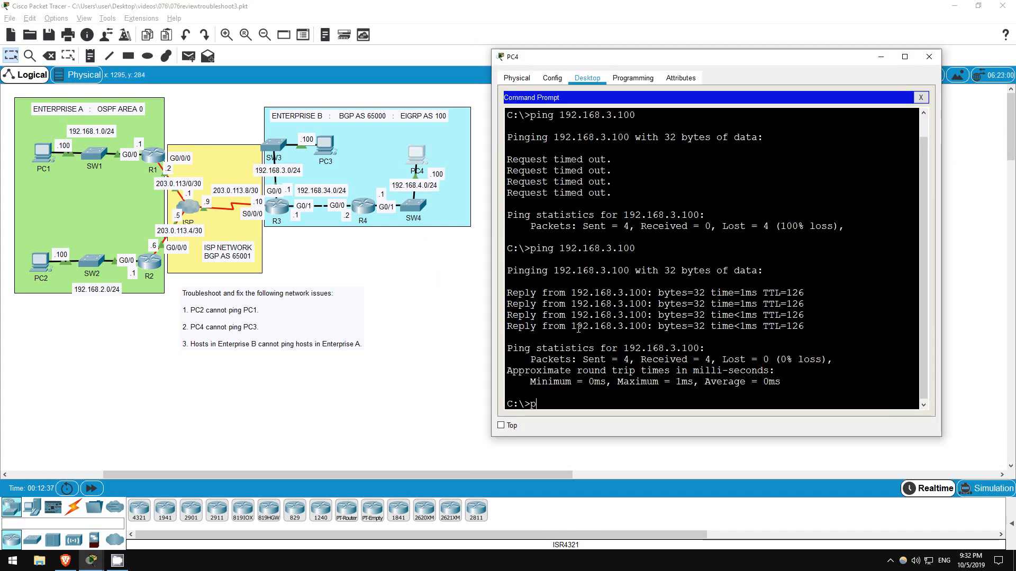
text(ing 192.168.1.100)
key(Return)
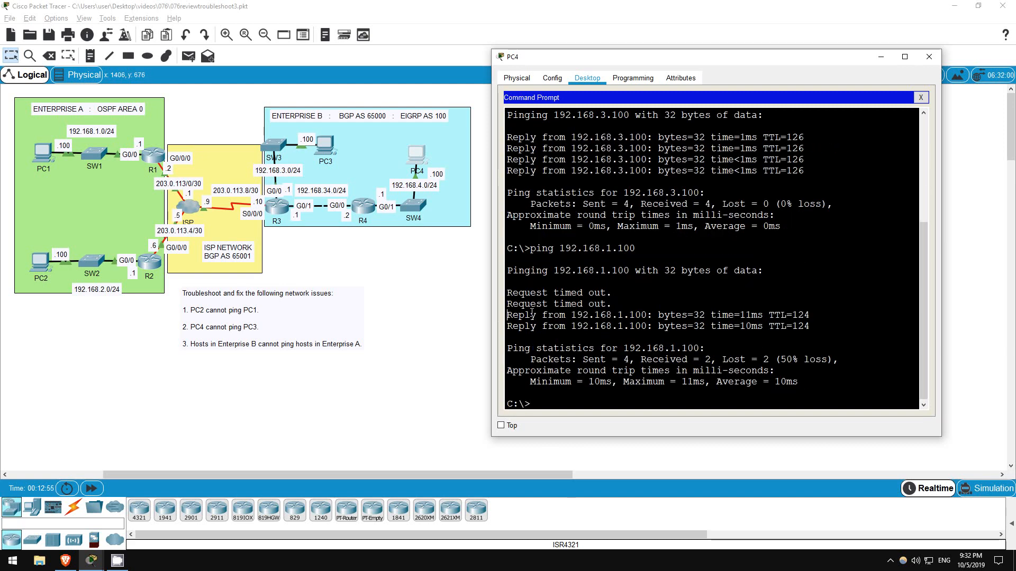
drag(507, 315, 812, 328)
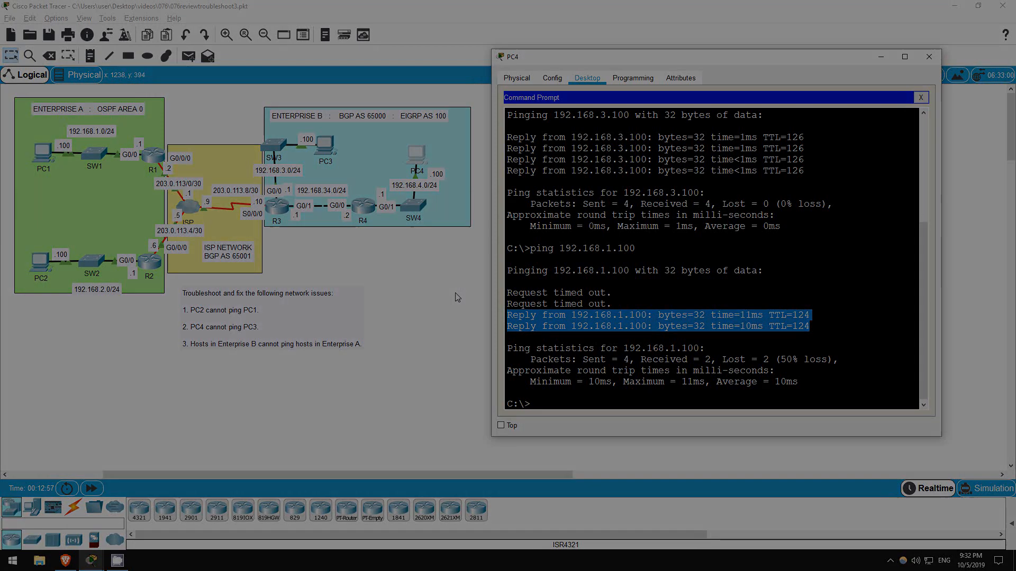